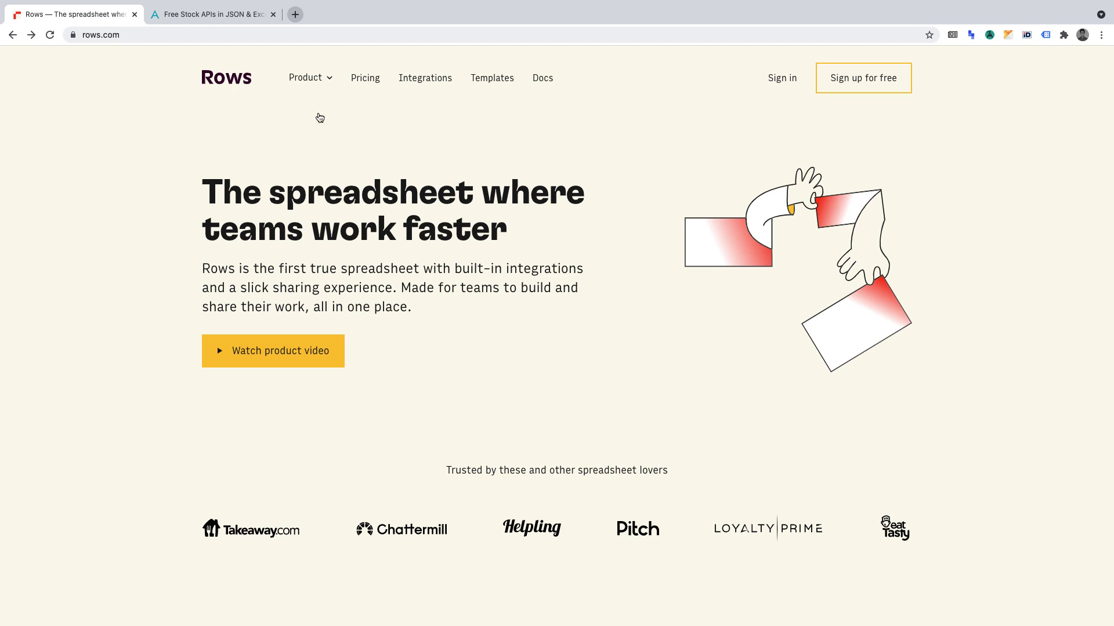
Step: View the Rows pricing plans, then switch to the Alpha Vantage stock API site
click(360, 84)
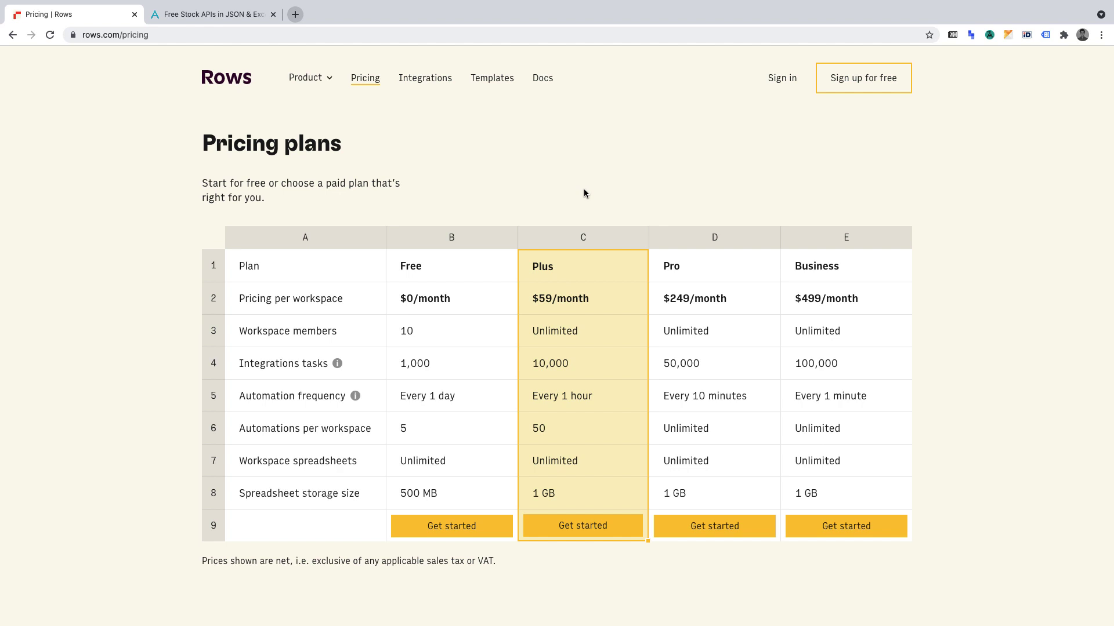
click(225, 16)
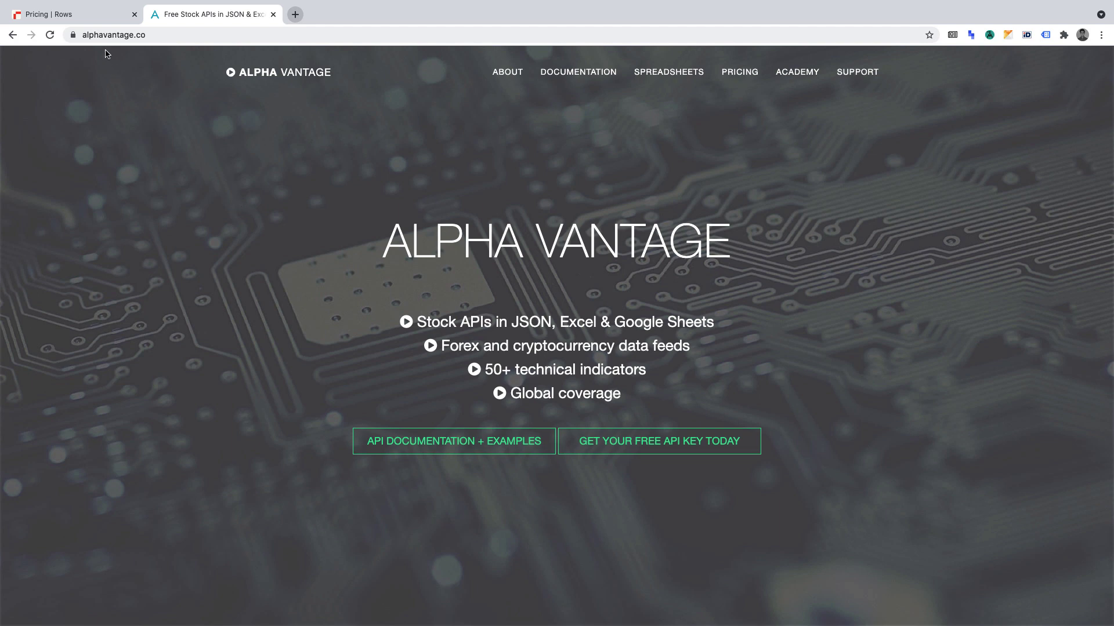
Step: Return to the 'Pricing | Rows' page from the Alpha Vantage site
click(96, 22)
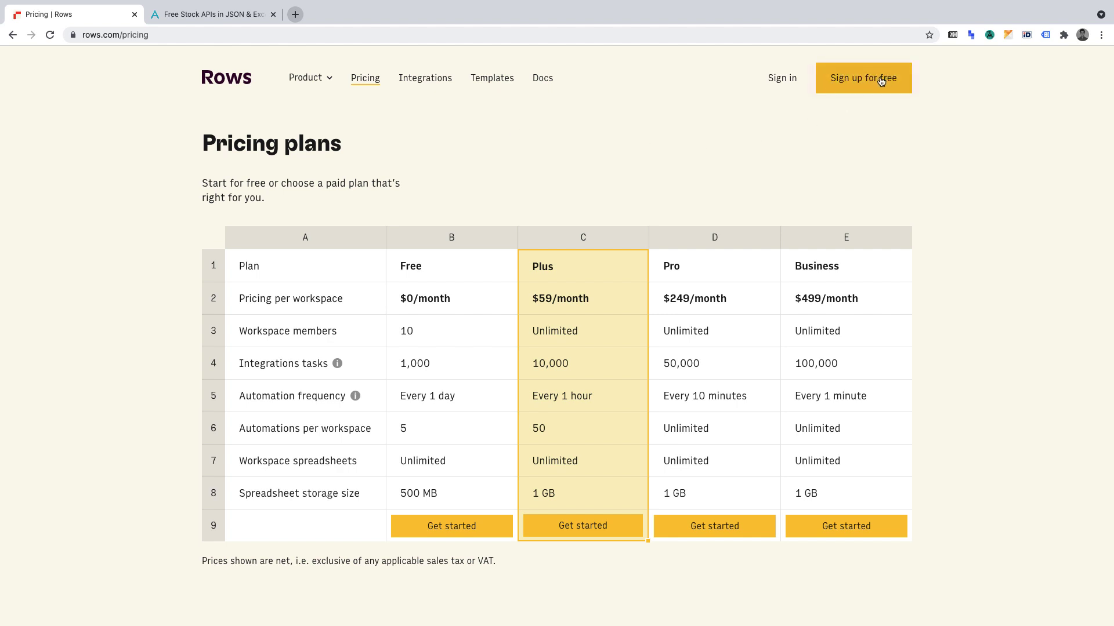
Step: Sign in to Rows with the account e-mail and password, then create 'Untitled spreadsheet 1'
click(785, 83)
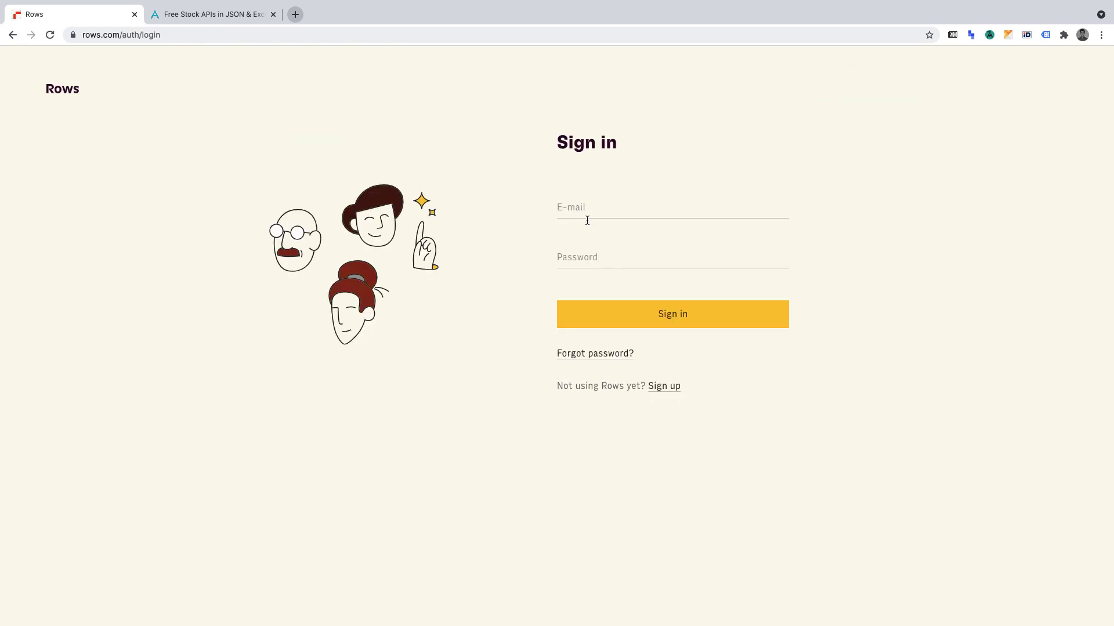
click(588, 212)
text([masked])
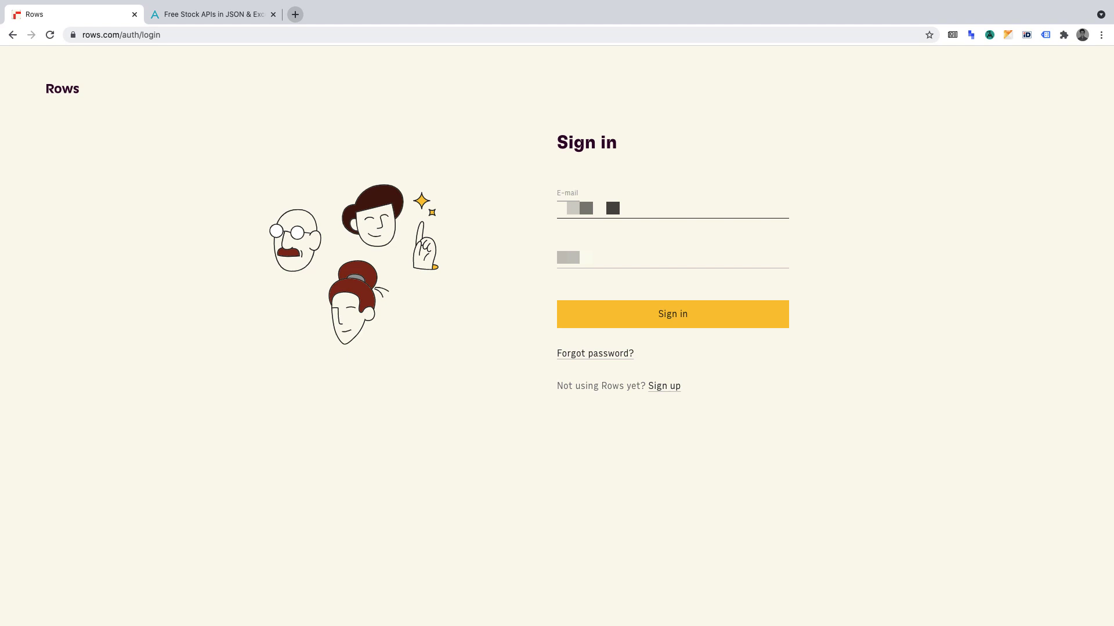
text([masked][masked])
key(Tab)
text([masked])
key(Return)
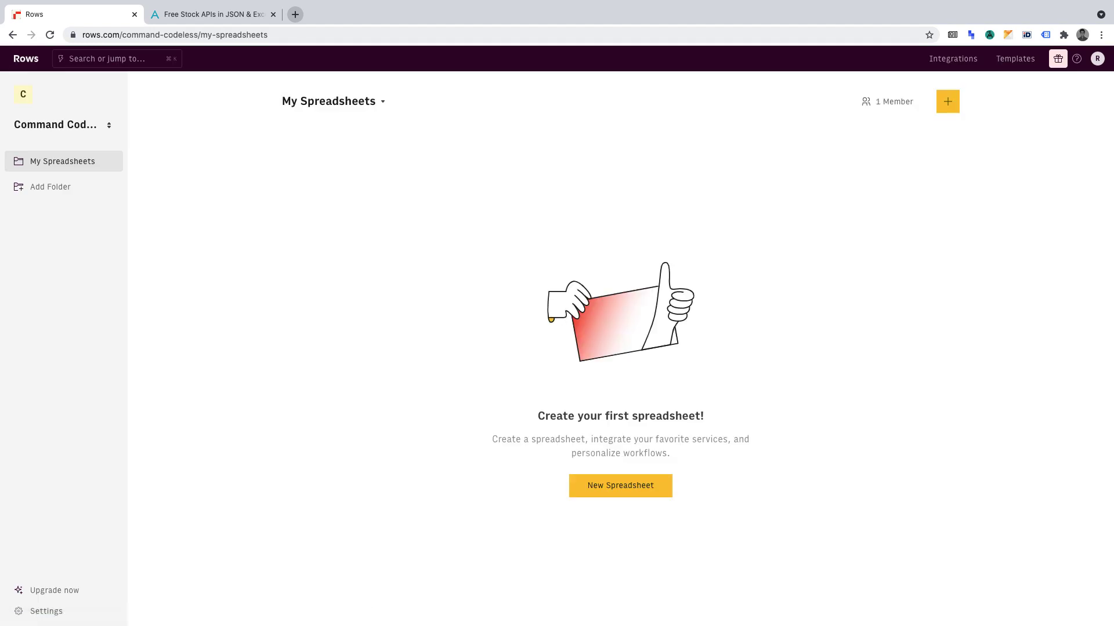
click(948, 102)
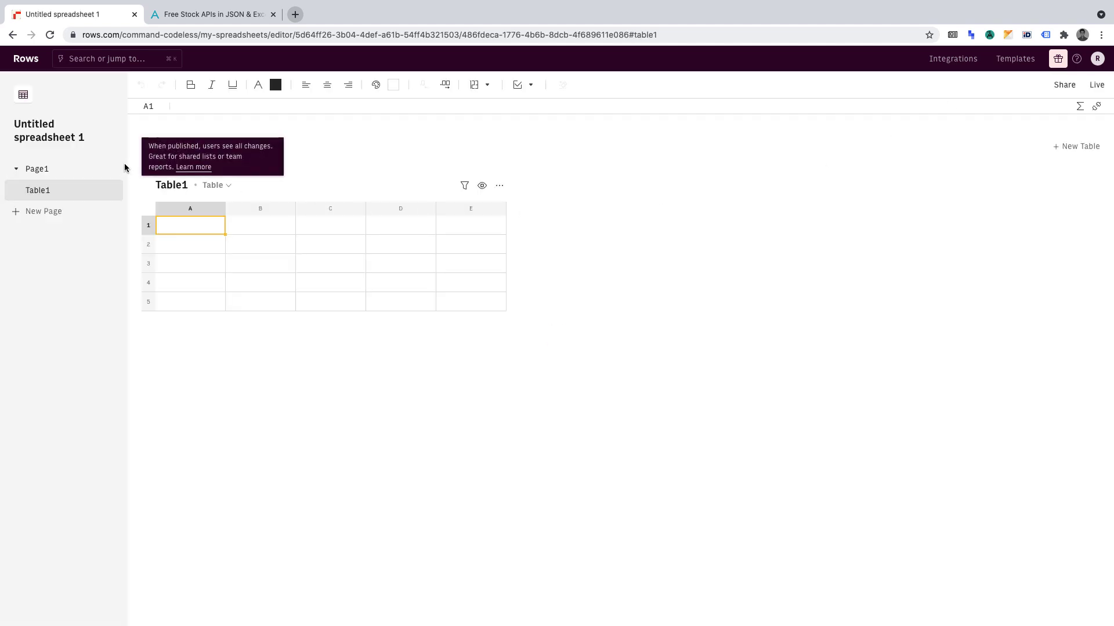
Step: Title the spreadsheet 'Portfolio Tracker'
click(36, 125)
text(P)
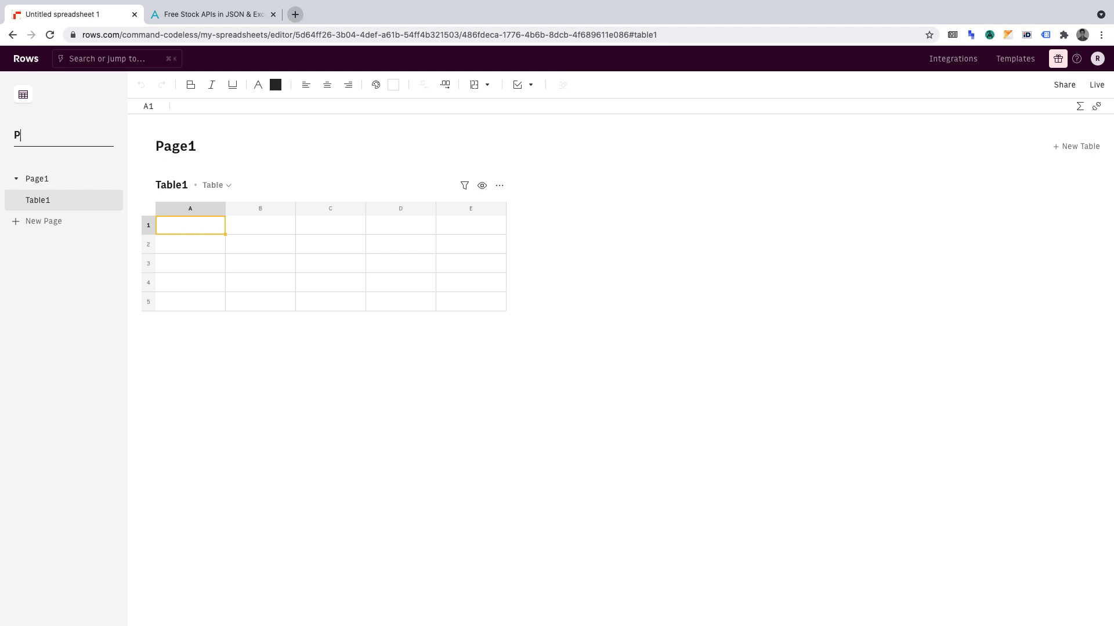
text(ortfolio Tracker)
key(Return)
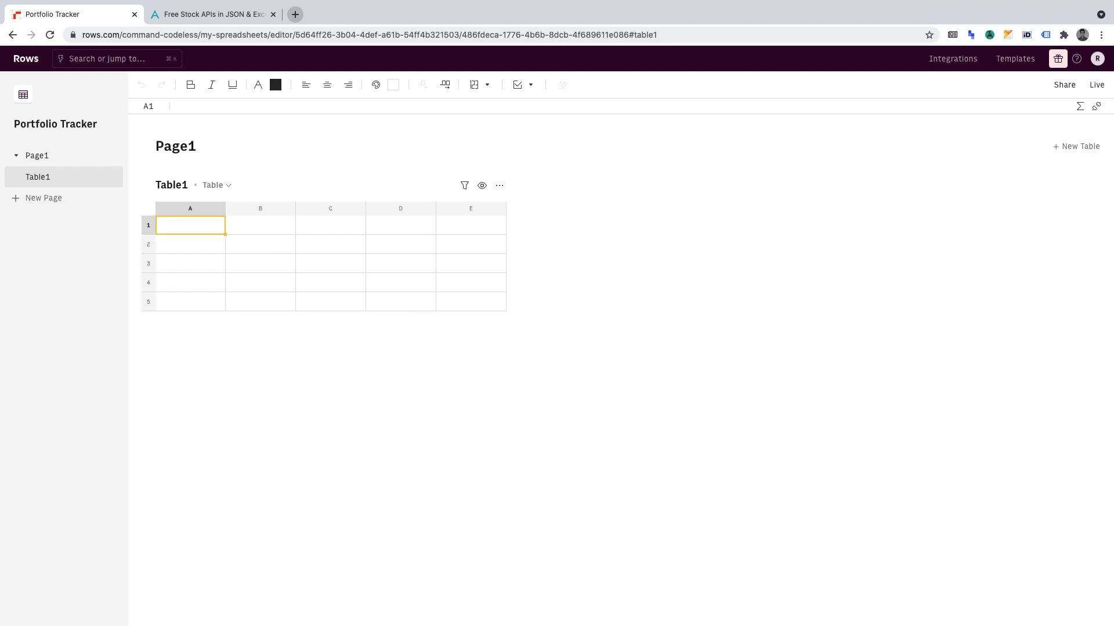
Step: Rename Page1 to 'Portfolio' and Table1 to 'Holdings'
double_click(40, 155)
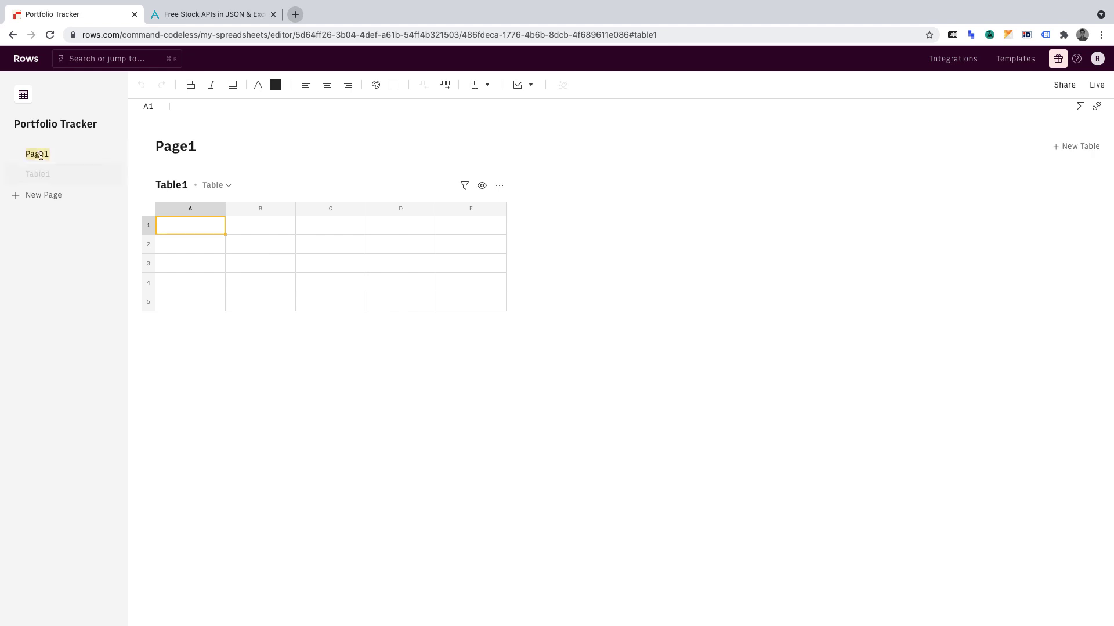
text(Portfolio)
key(Return)
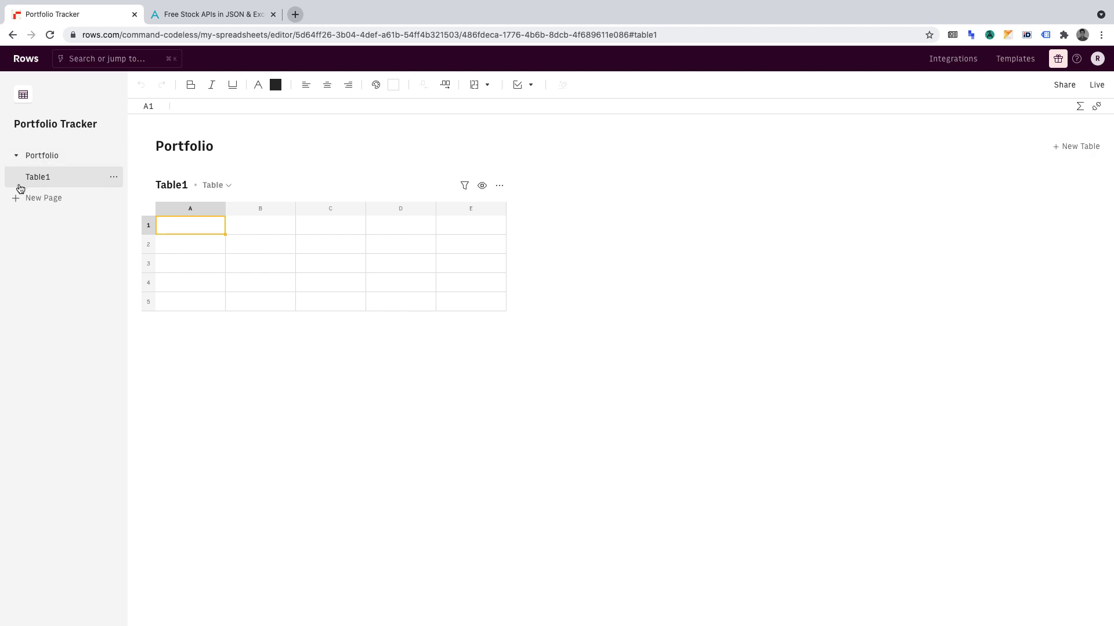
double_click(42, 176)
text(Ho)
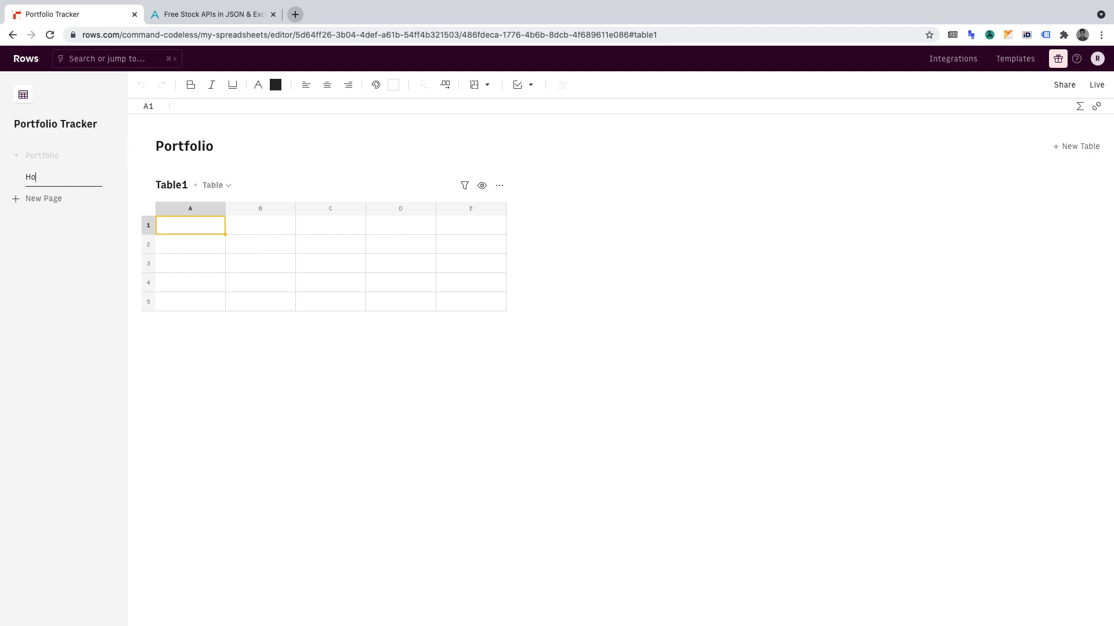
text(ldings)
key(Return)
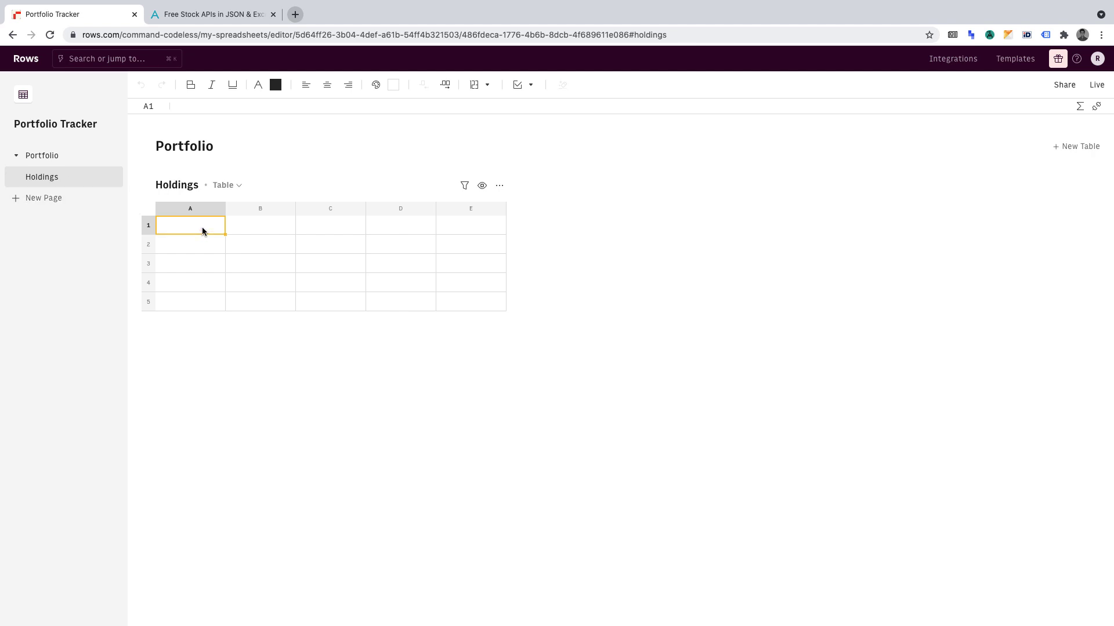
Step: Enter headers STOCK, SEARCH, GET, TICKER, CURRENCY, PRICE, QUANTITY, VALUE across row 1
text(Sym)
key(BackSpace)
key(BackSpace)
key(BackSpace)
text(STOCK)
key(Tab)
text(SEARCH)
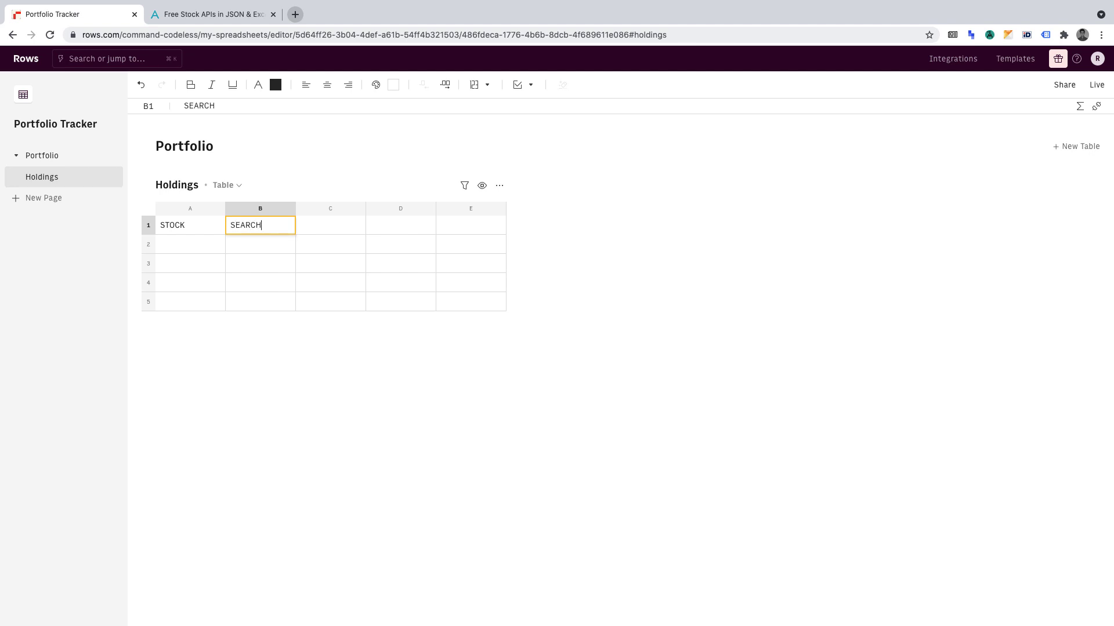
key(Tab)
text(GET)
key(Tab)
text(TI)
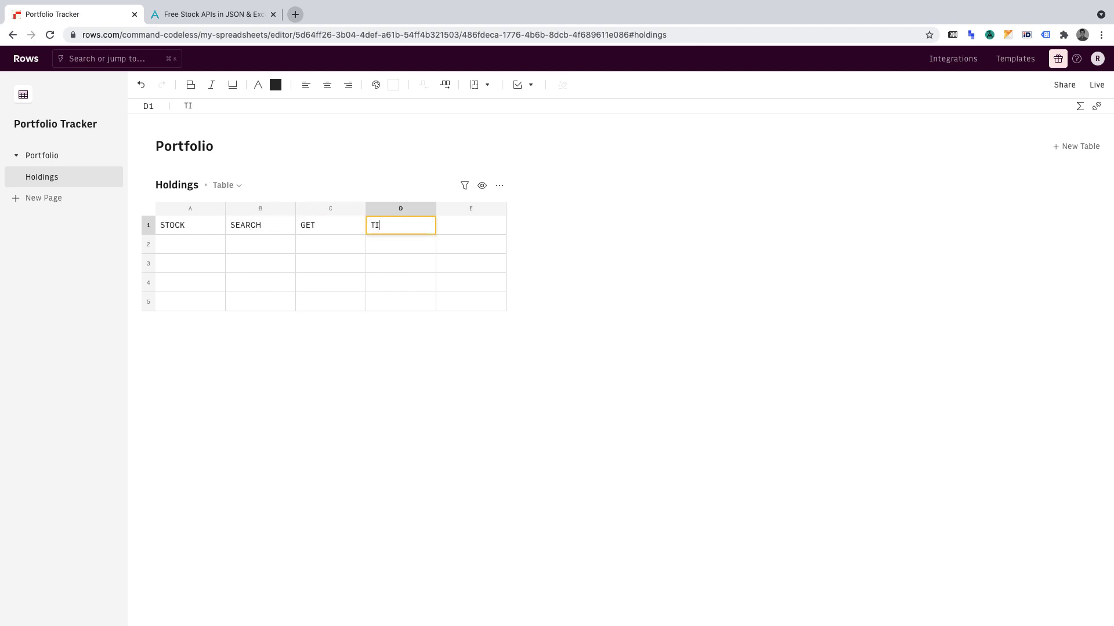
text(CKER)
key(Tab)
text(CURRENCY)
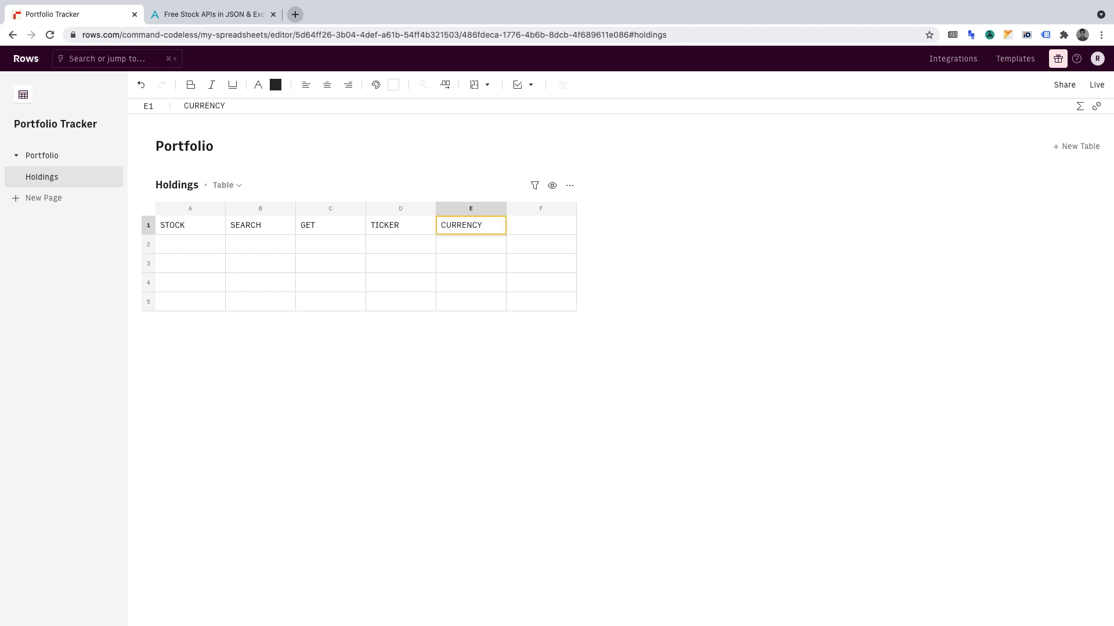
key(Tab)
text(PRICE)
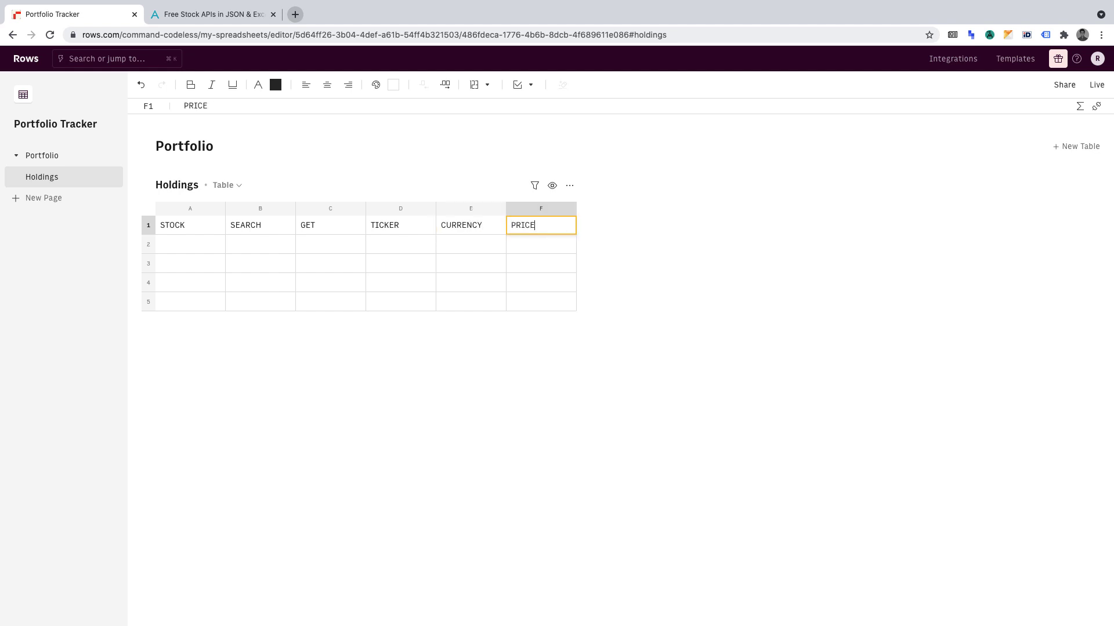
key(Tab)
text(QUANTIT)
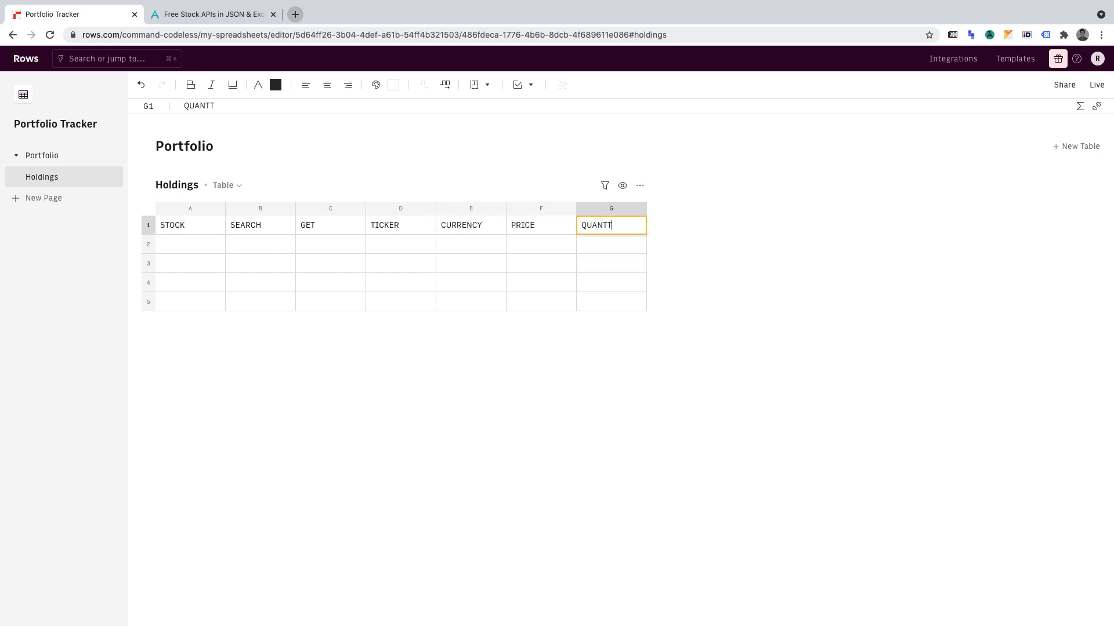
text(Y)
key(Tab)
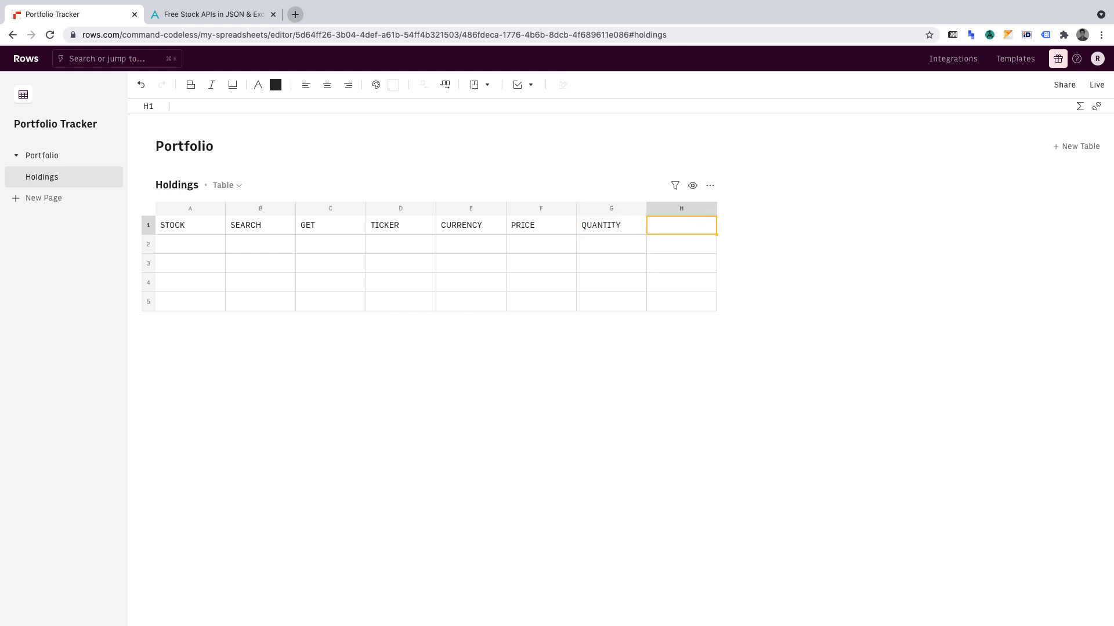
text(VALUE)
key(Return)
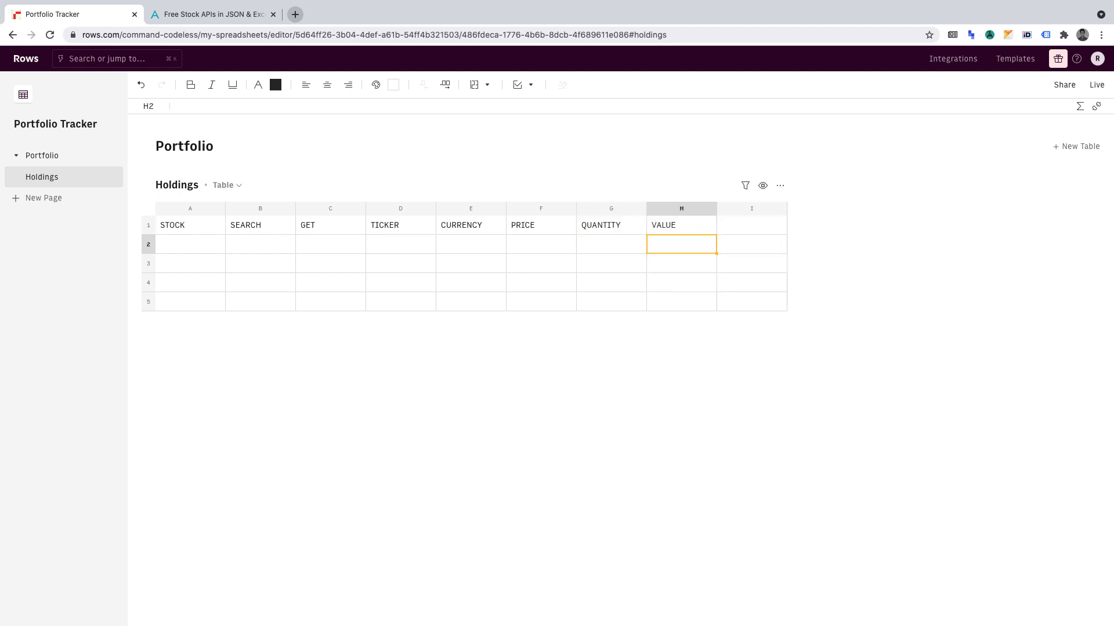
Step: Bold the STOCK, TICKER, CURRENCY, PRICE, QUANTITY and VALUE headers
click(541, 225)
key(Left)
key(Left)
key(Left)
key(Left)
key(Left)
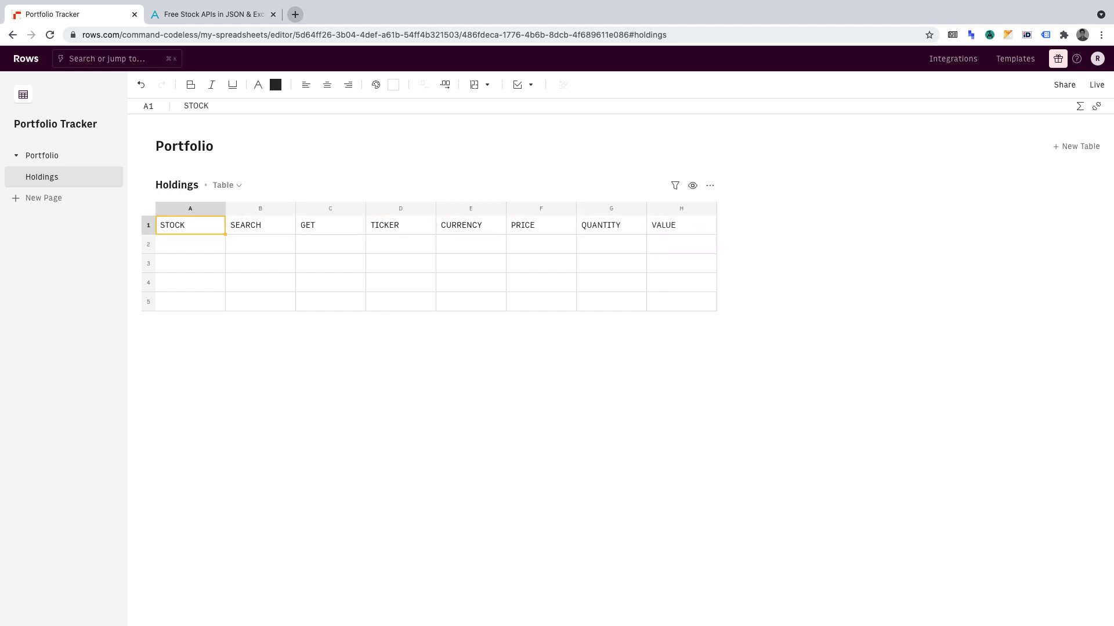
key(super+b)
key(Right)
key(Right)
key(Right)
key(super+b)
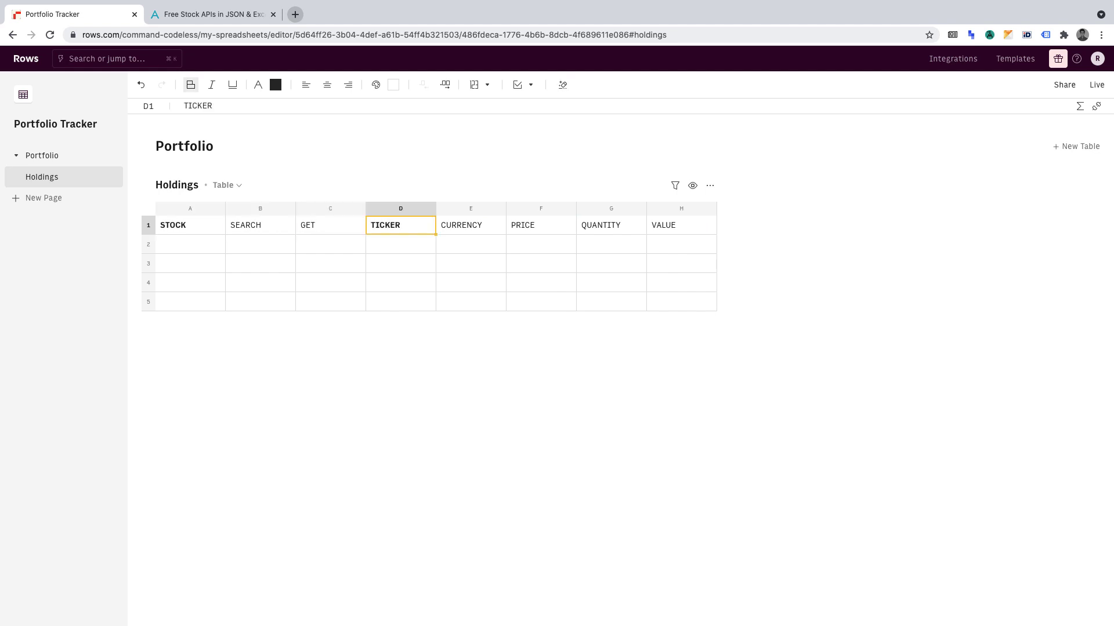
key(Right)
key(super+b)
key(Right)
key(super+b)
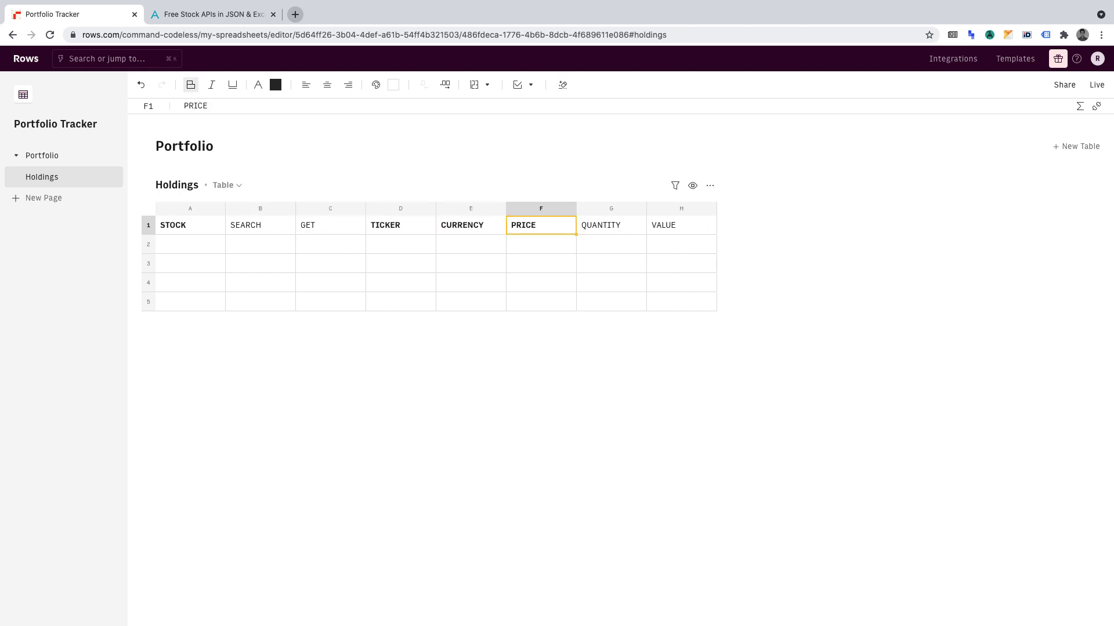
key(Right)
key(super+b)
key(Right)
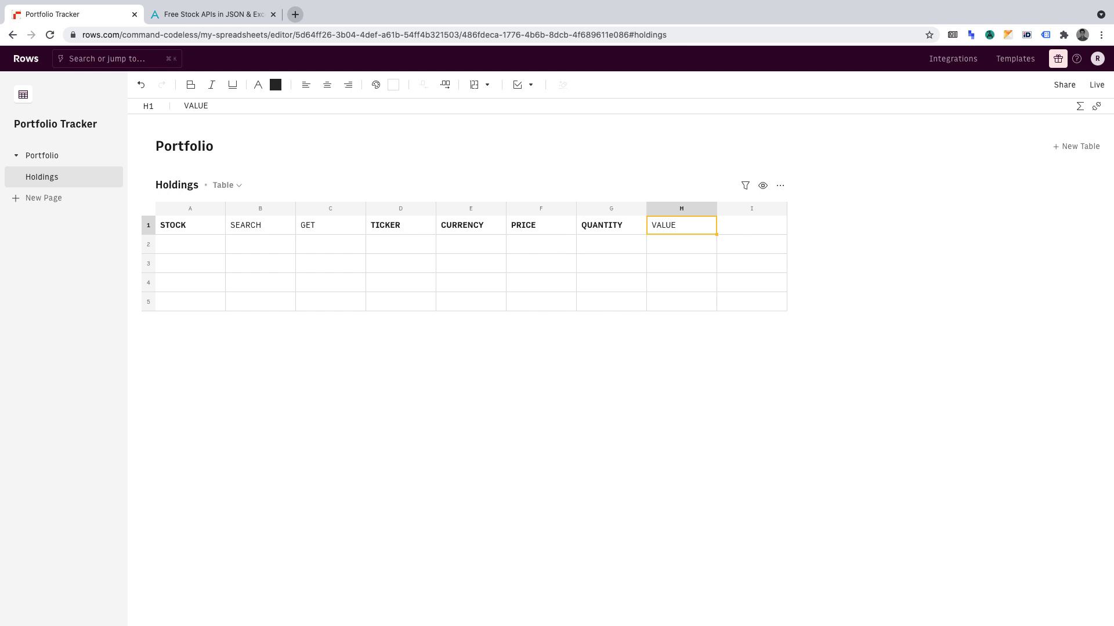
key(super+b)
key(Left)
key(Left)
key(Left)
key(Left)
key(Left)
key(Left)
key(Left)
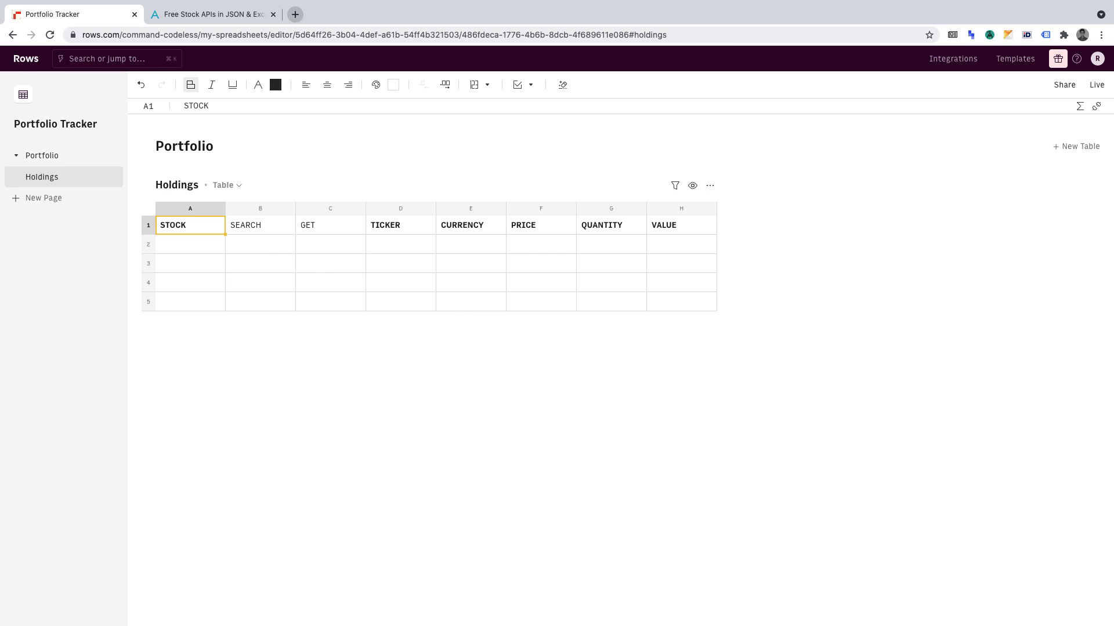
Step: Convert cell A2 under STOCK to an input field and enter 'Facebook'
key(Down)
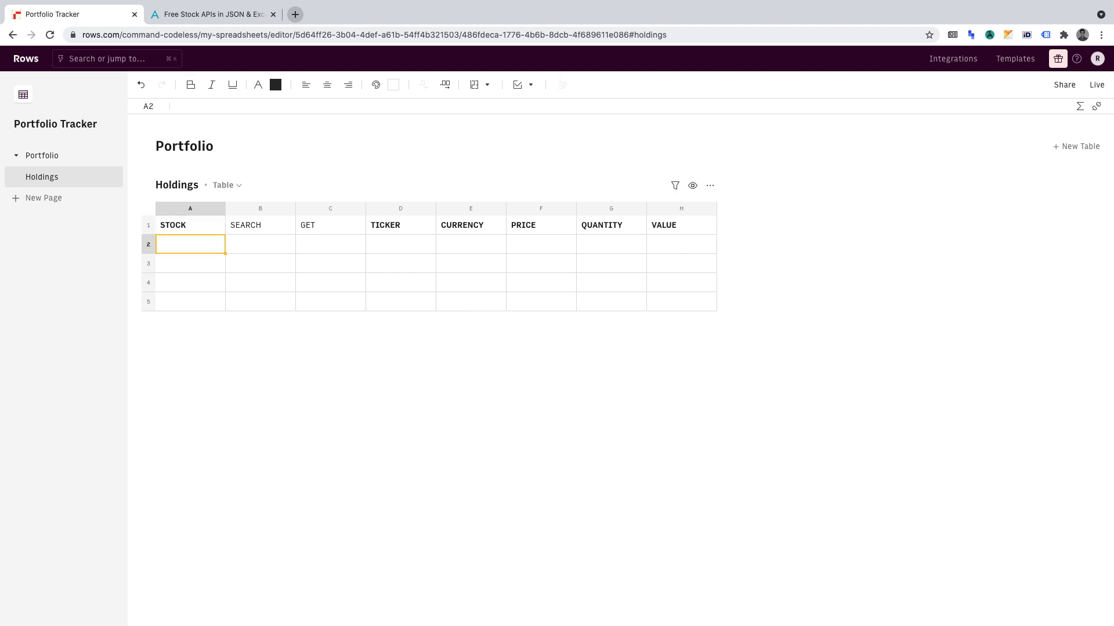
click(531, 86)
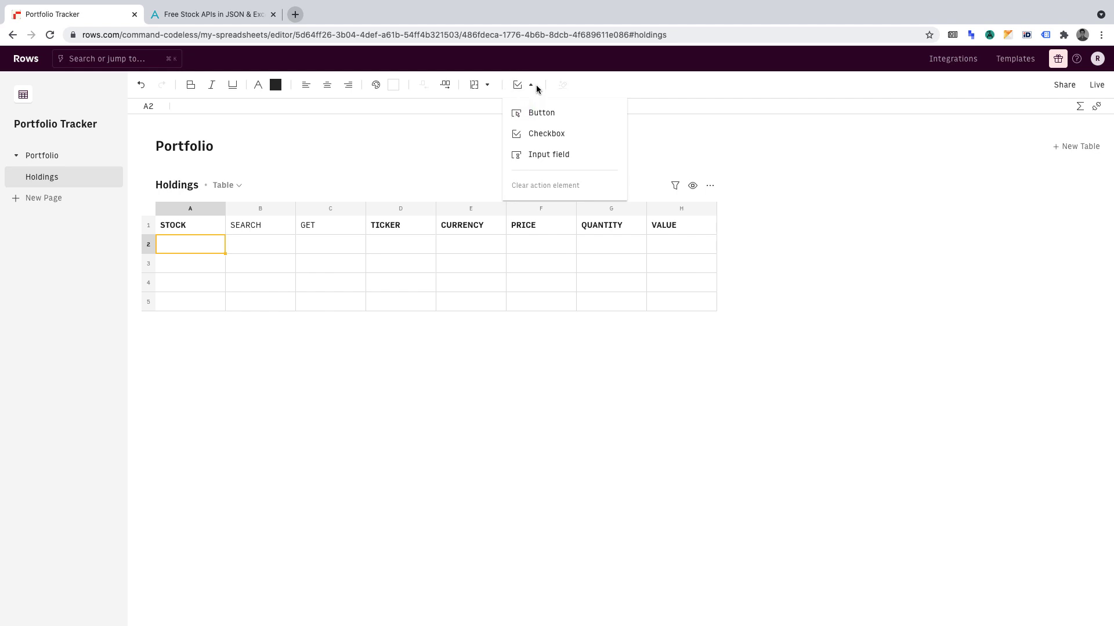
click(551, 154)
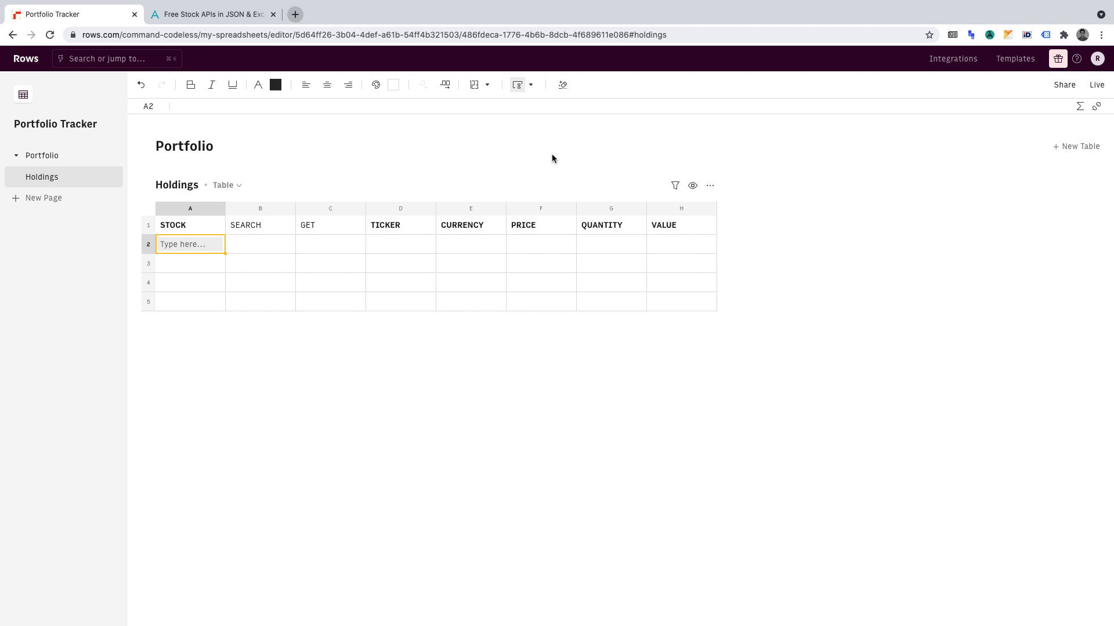
click(193, 243)
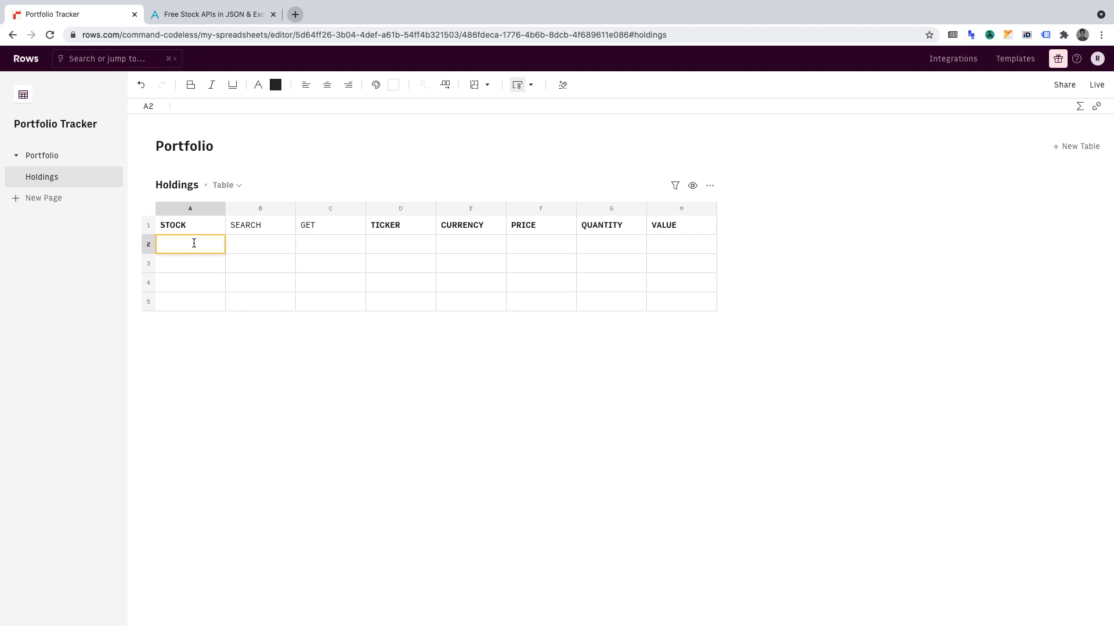
text(Facebook)
key(Return)
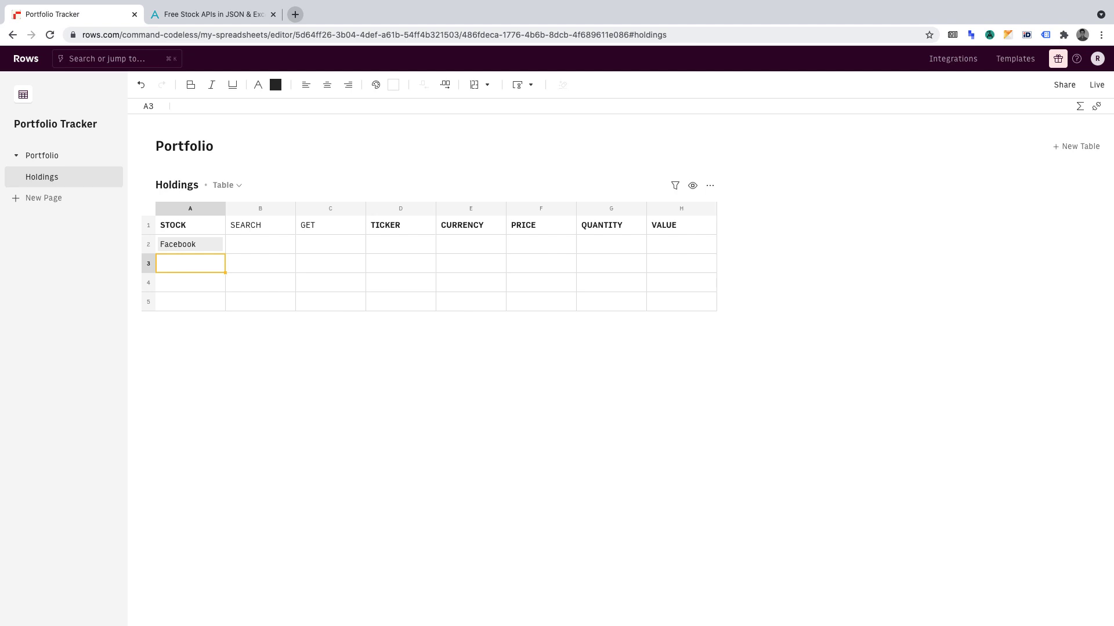
click(190, 245)
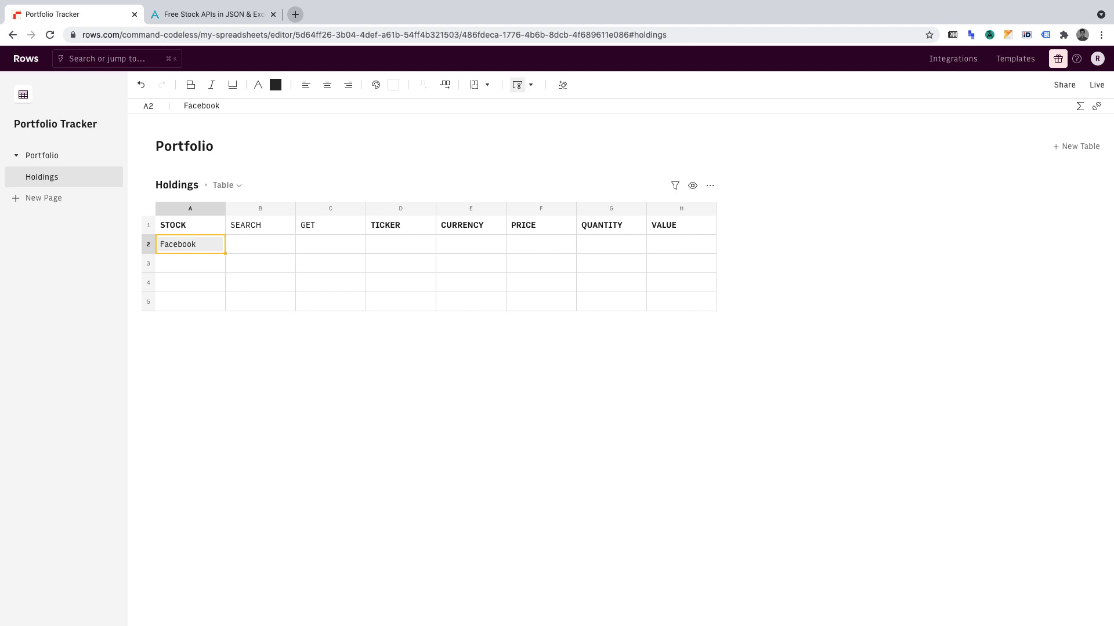
Step: With B2 selected, search the function helper for 'alpha' and browse the Alpha Vantage functions
click(260, 244)
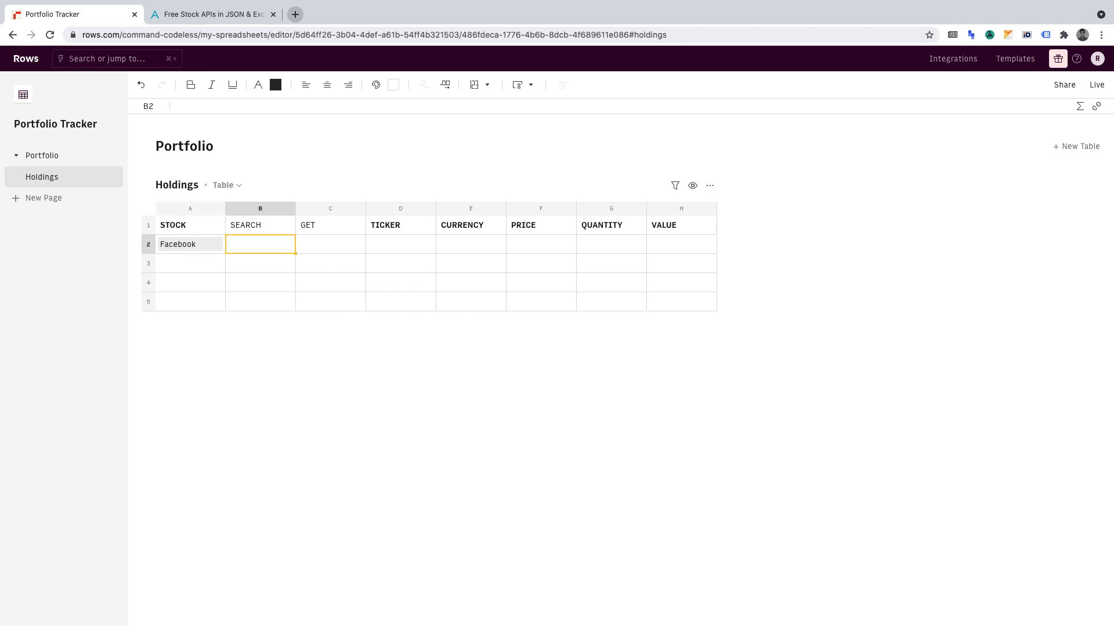
click(1080, 108)
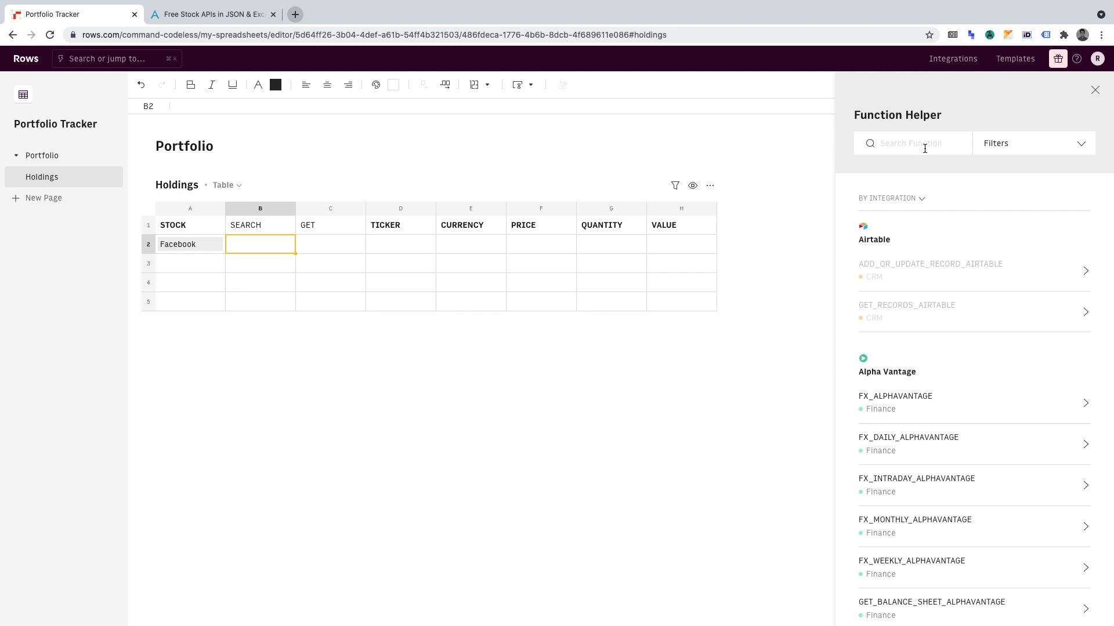
text(alpha vantag)
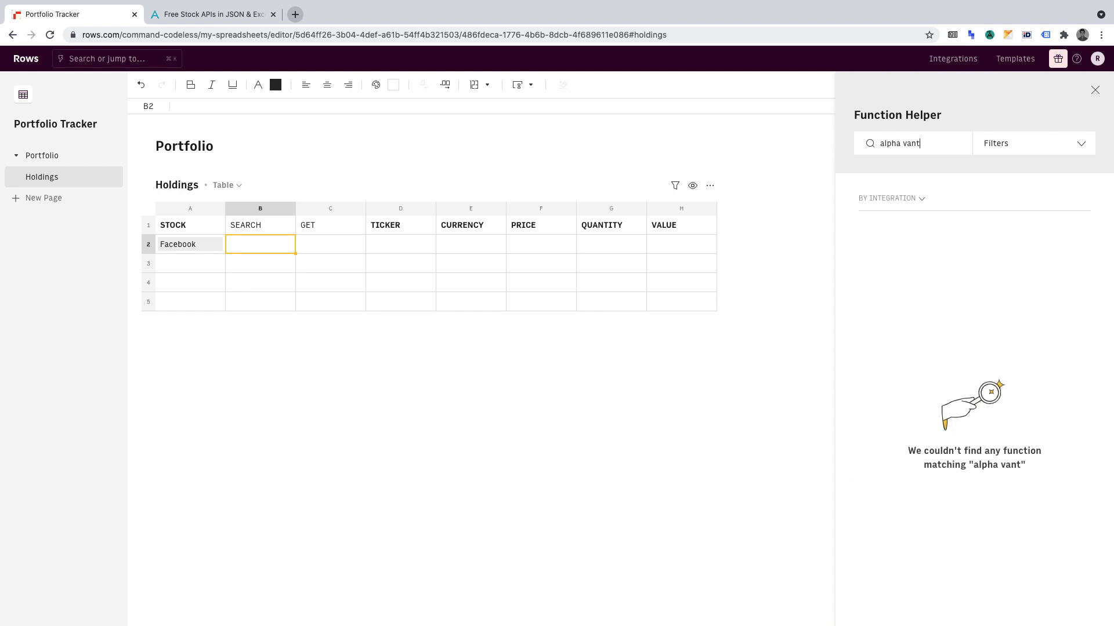
key(BackSpace)
key(BackSpace)
key(BackSpace)
key(BackSpace)
key(BackSpace)
key(BackSpace)
key(BackSpace)
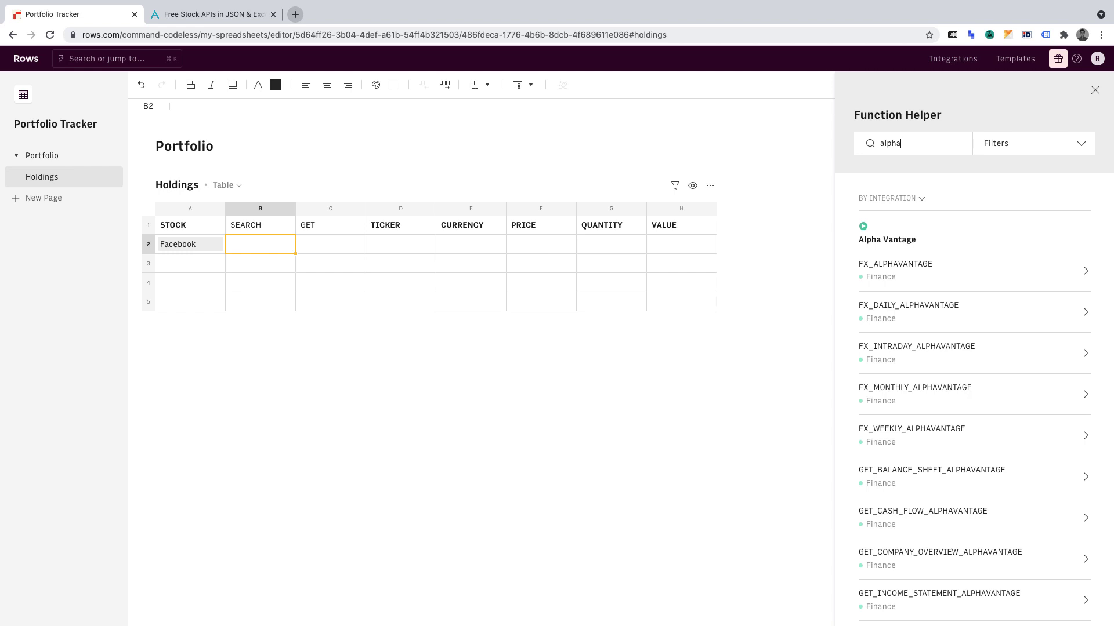
scroll(917, 360, down, 3)
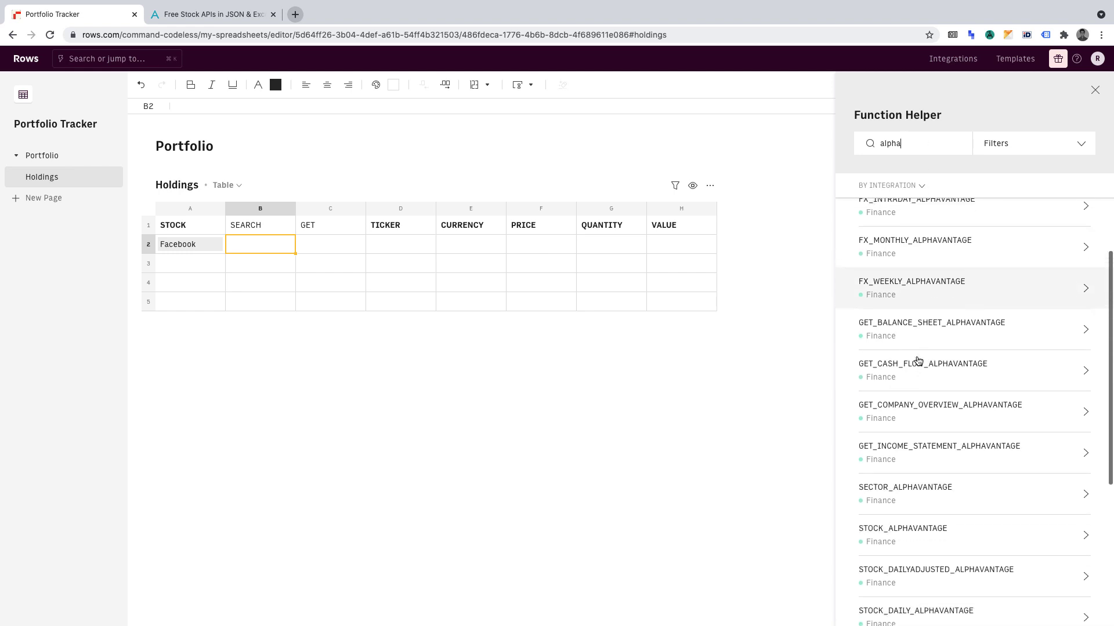
scroll(917, 360, up, 3)
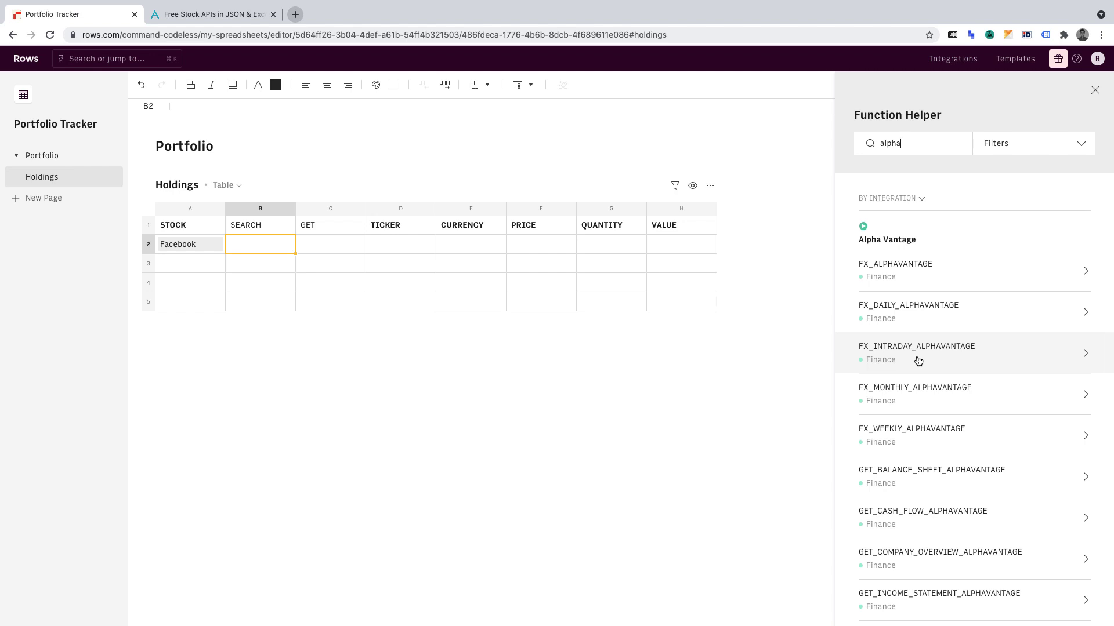
scroll(918, 360, down, 3)
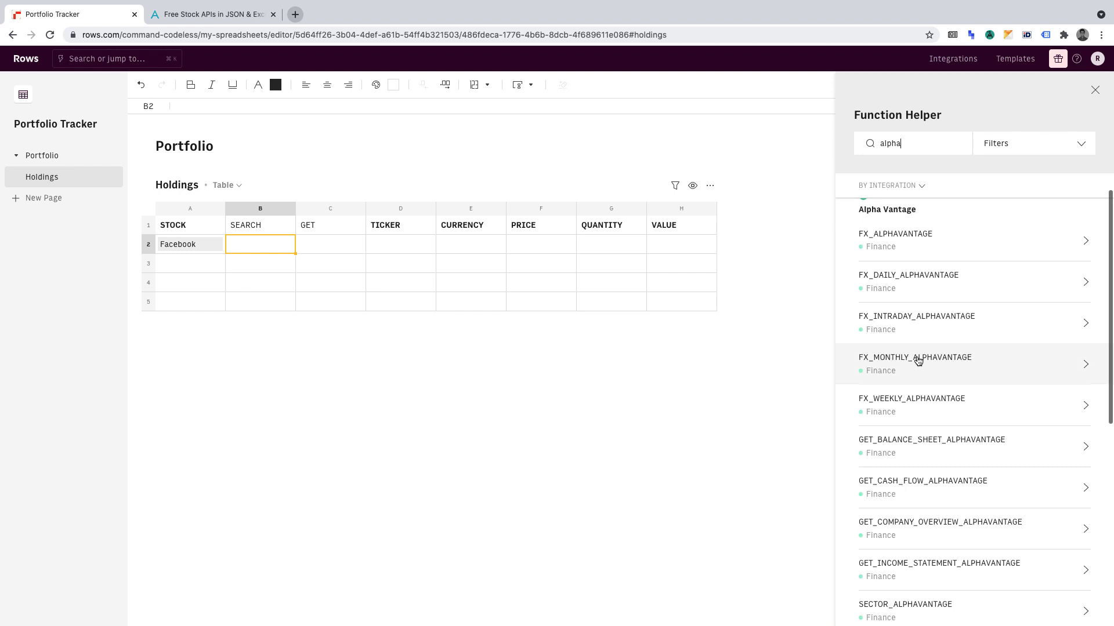
scroll(919, 361, down, 4)
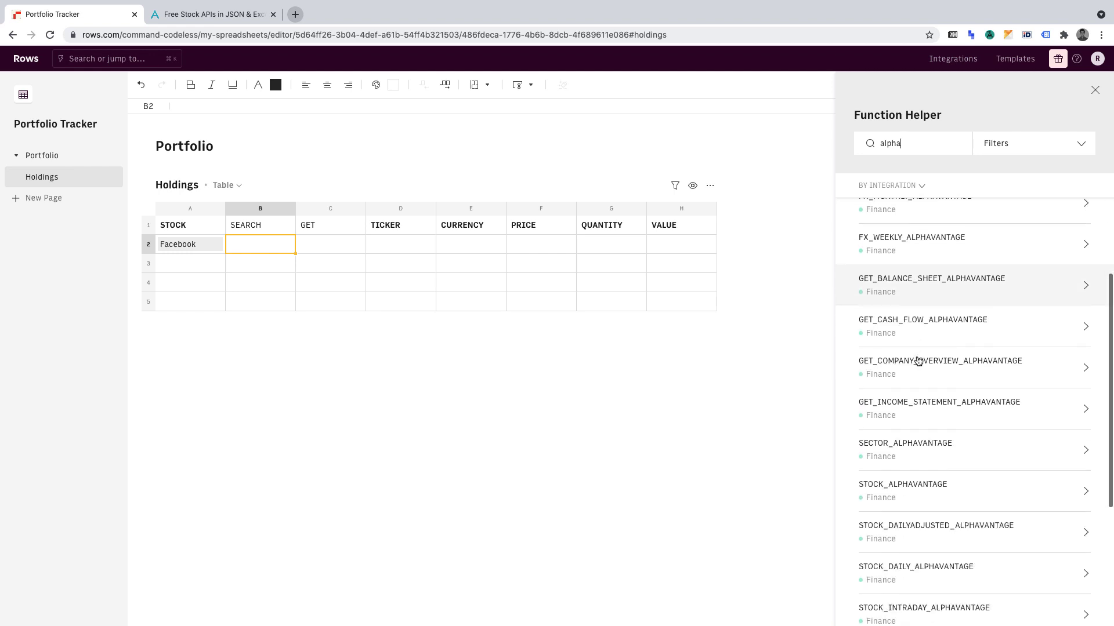
scroll(917, 360, down, 3)
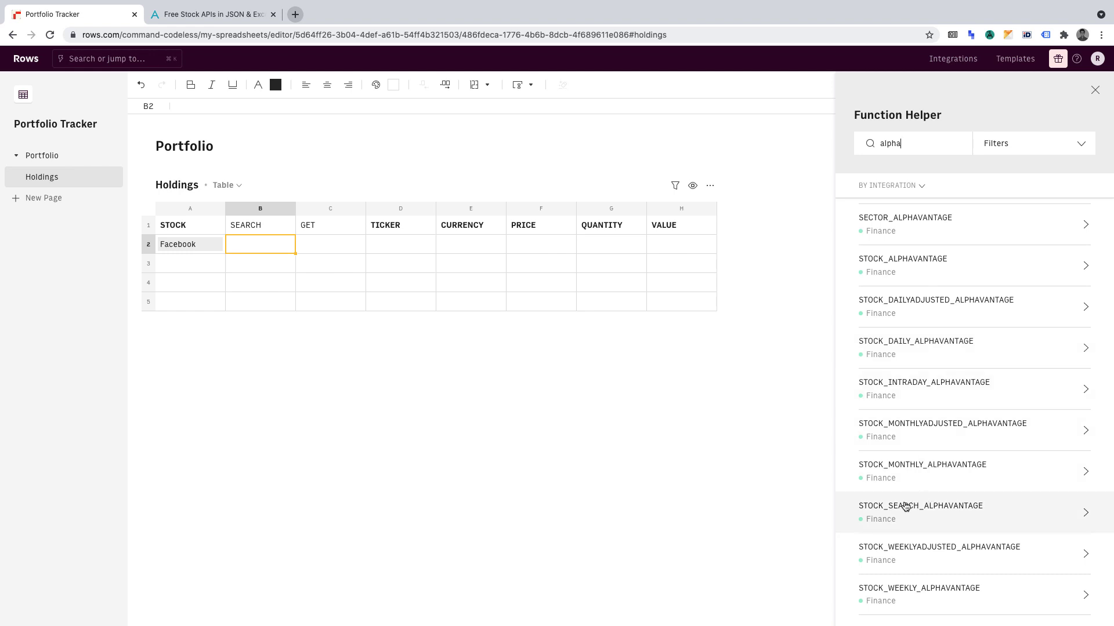
Step: Enter =STOCK_SEARCH_ALPHAVANTAGE(A2) in B2, returning a {financials} result for Facebook
click(945, 511)
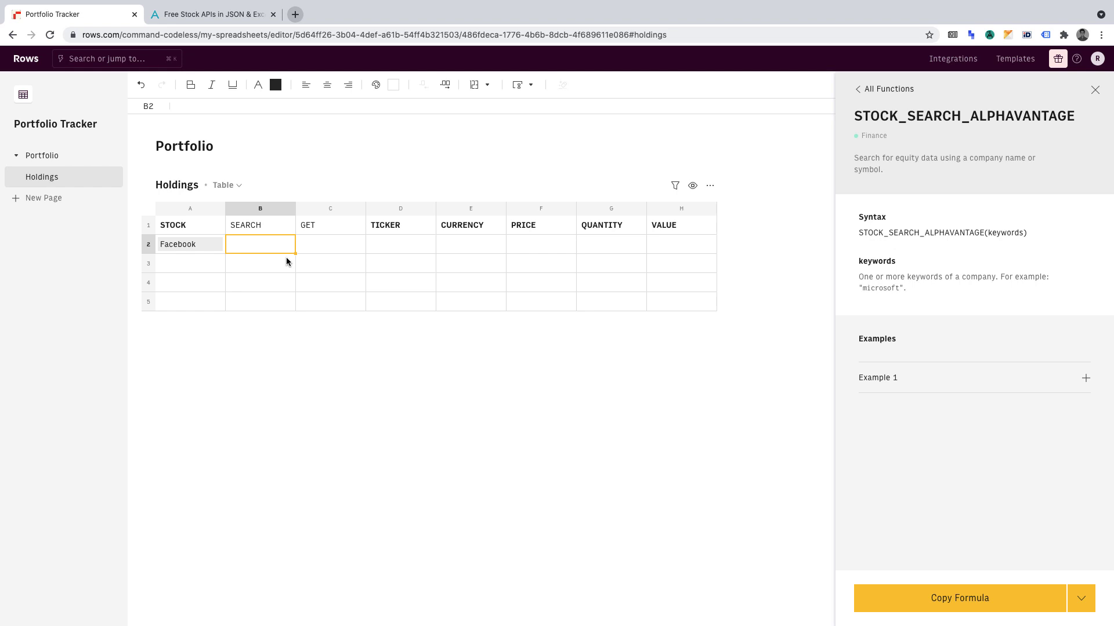
text(=STOCK_SEARCH_ALPHAVANTAGE()
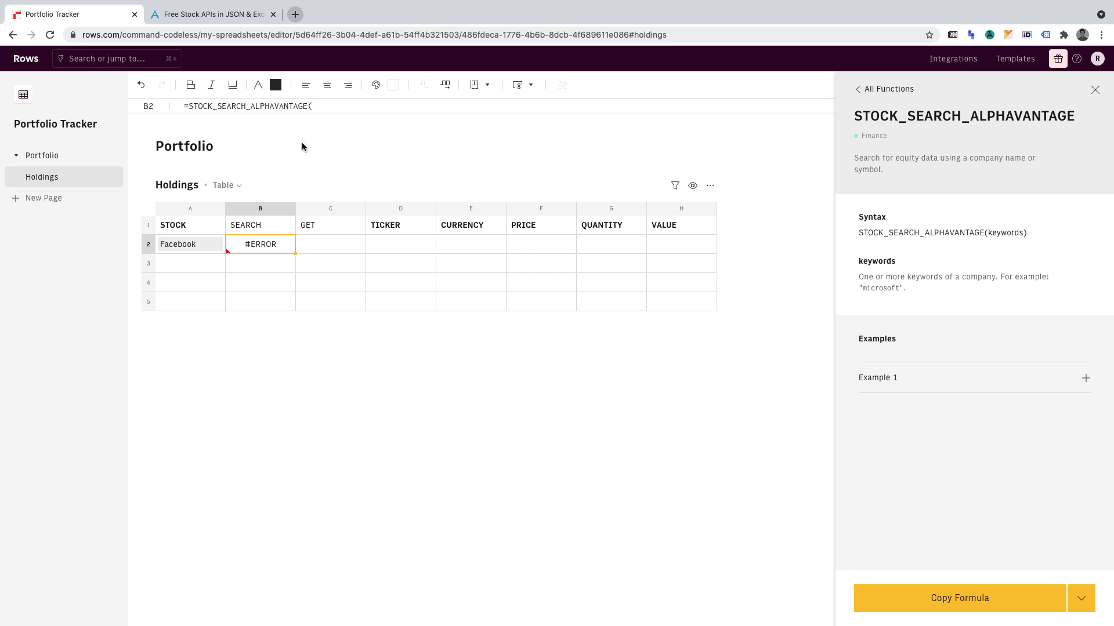
click(329, 107)
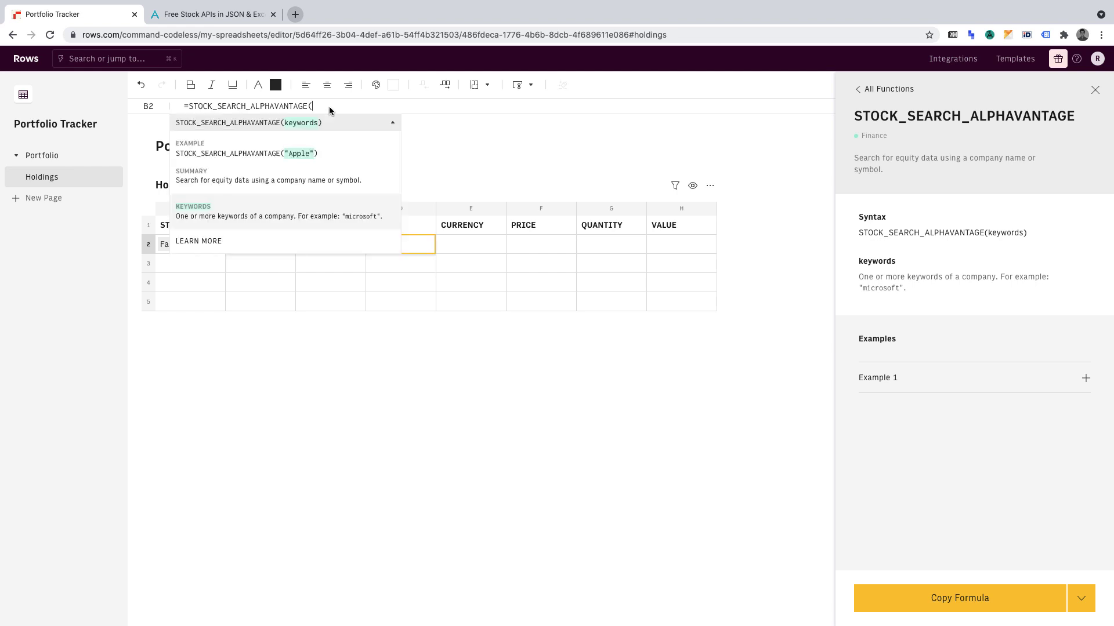
text(A2))
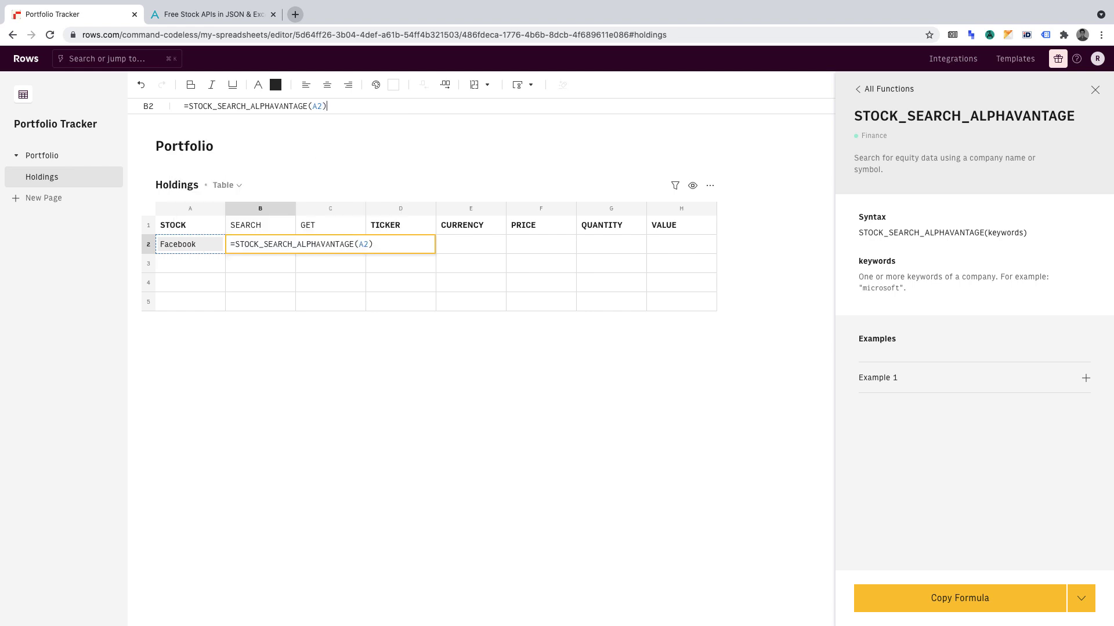
key(Return)
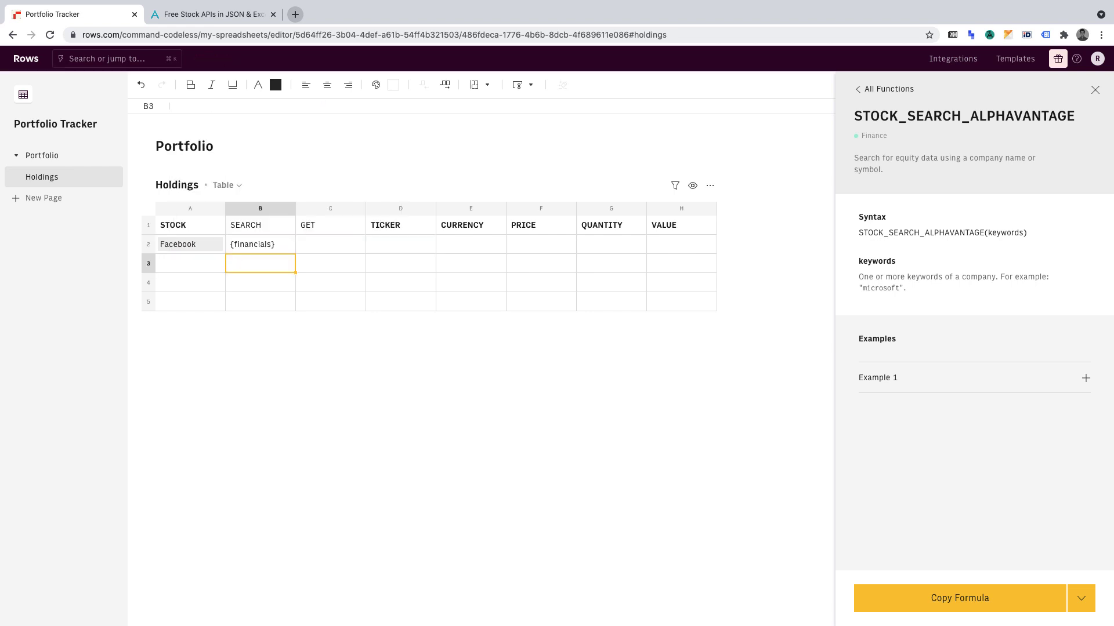
click(255, 244)
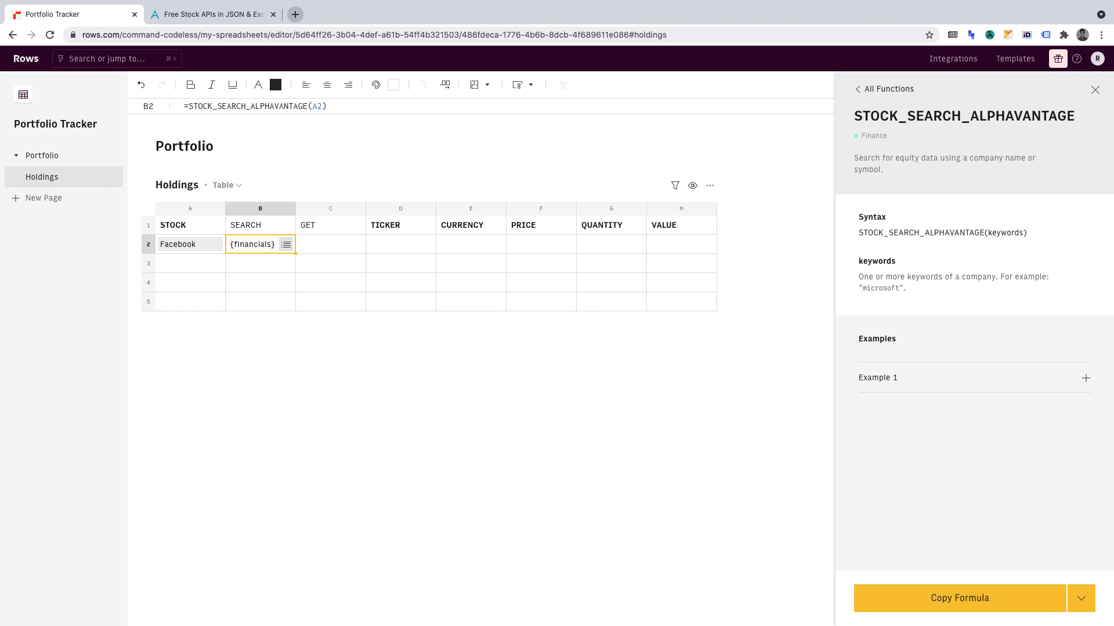
Step: In B2's expanded All data view, copy the '1. symbol: FB' field from match 3 as a formula
click(286, 246)
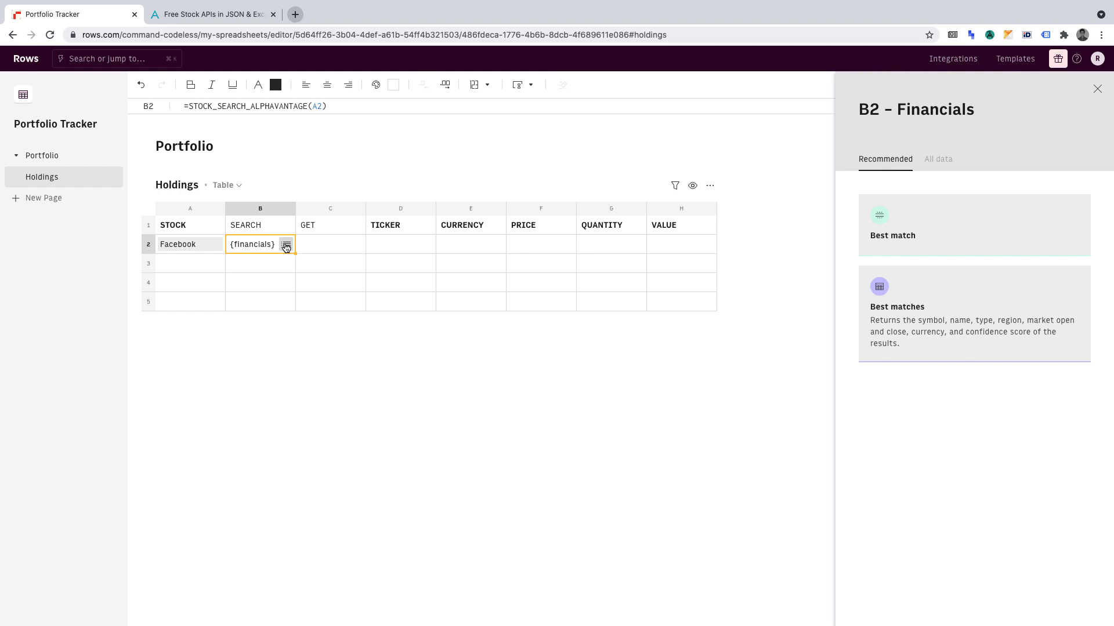
click(943, 166)
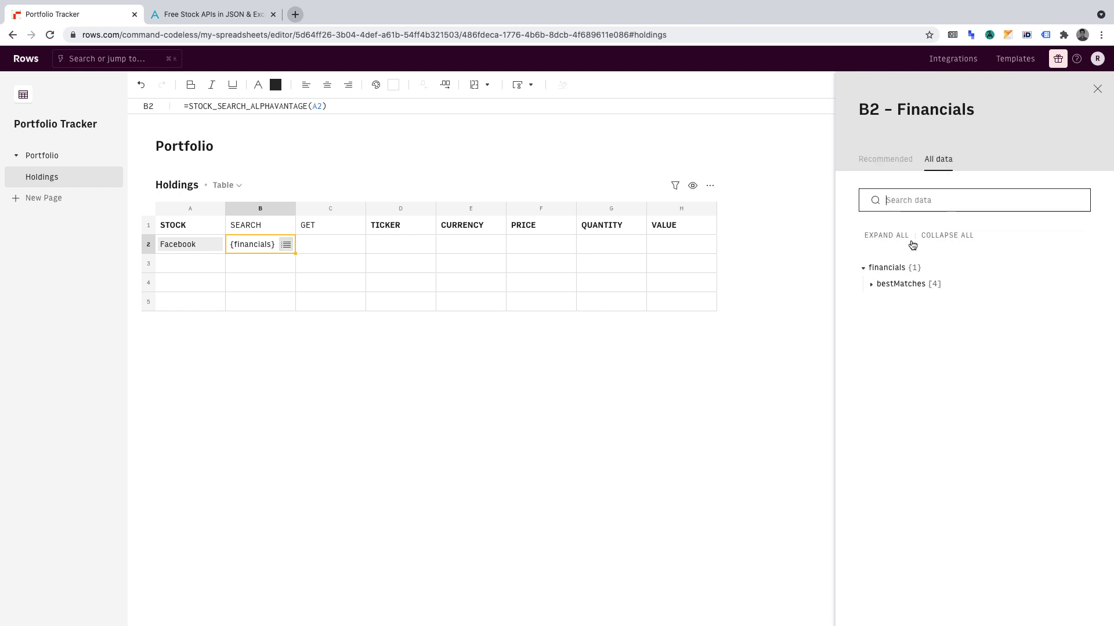
click(893, 238)
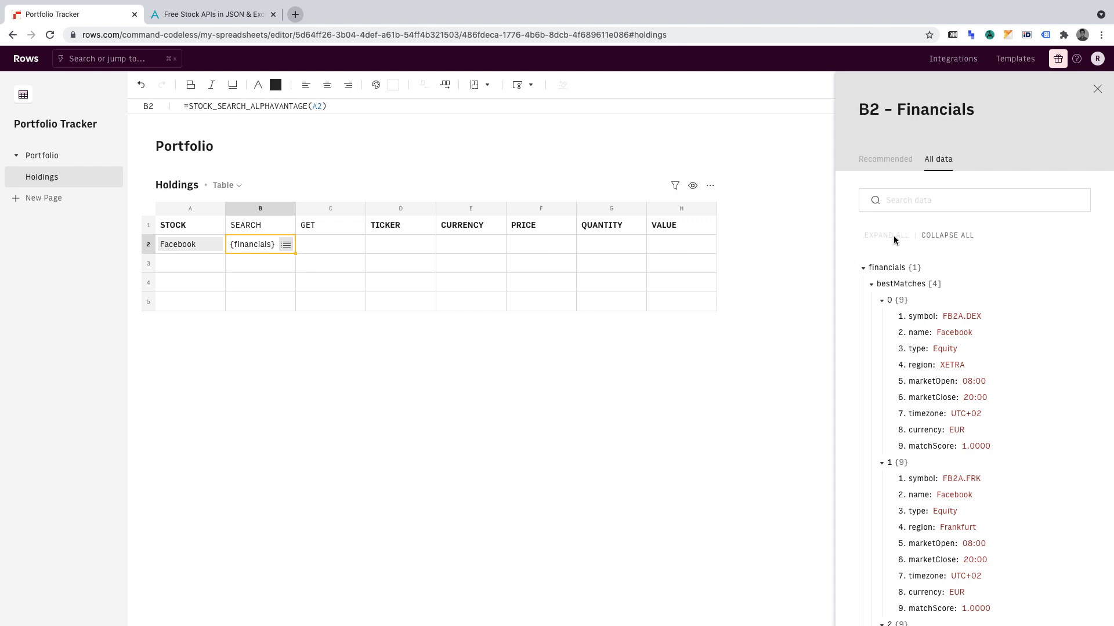
scroll(941, 385, down, 3)
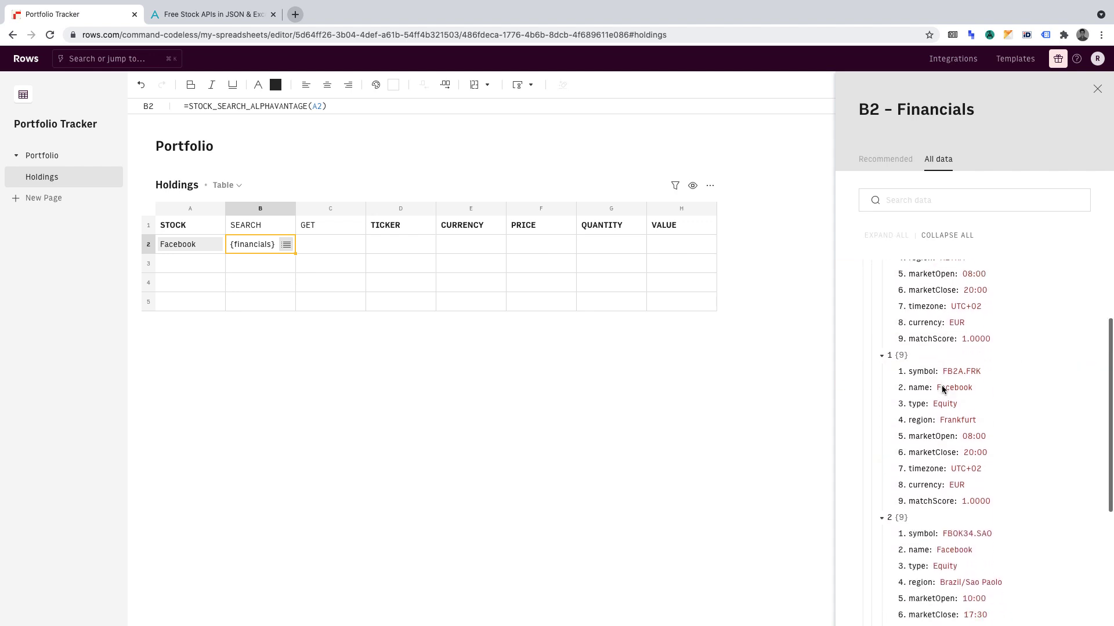
scroll(942, 385, up, 2)
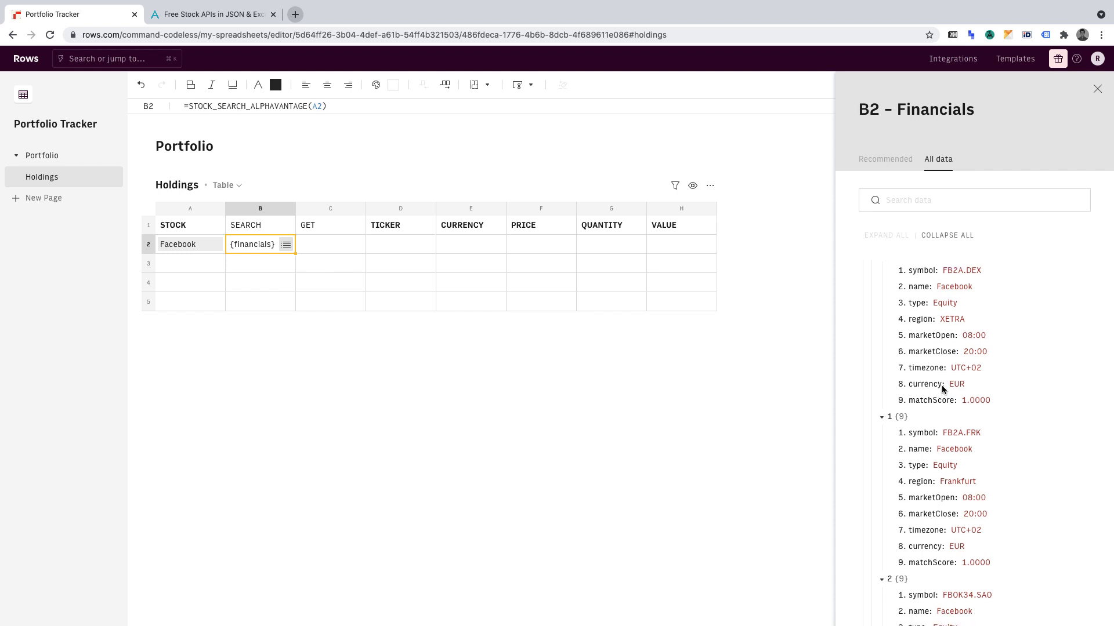
scroll(941, 385, down, 1)
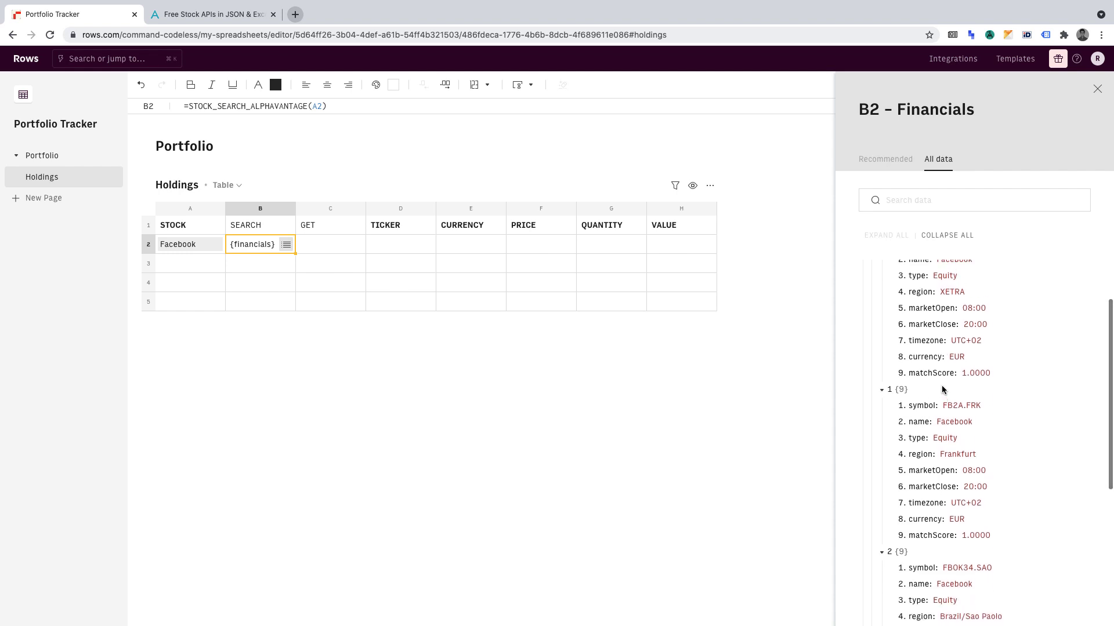
scroll(942, 389, up, 1)
scroll(942, 390, down, 1)
scroll(942, 391, down, 5)
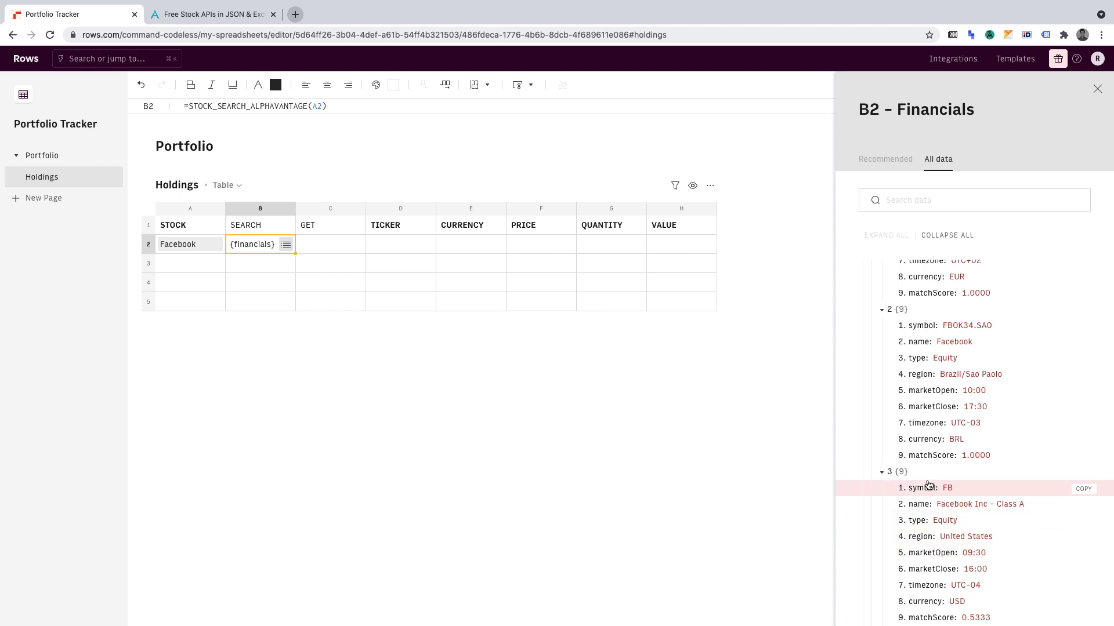
click(1086, 487)
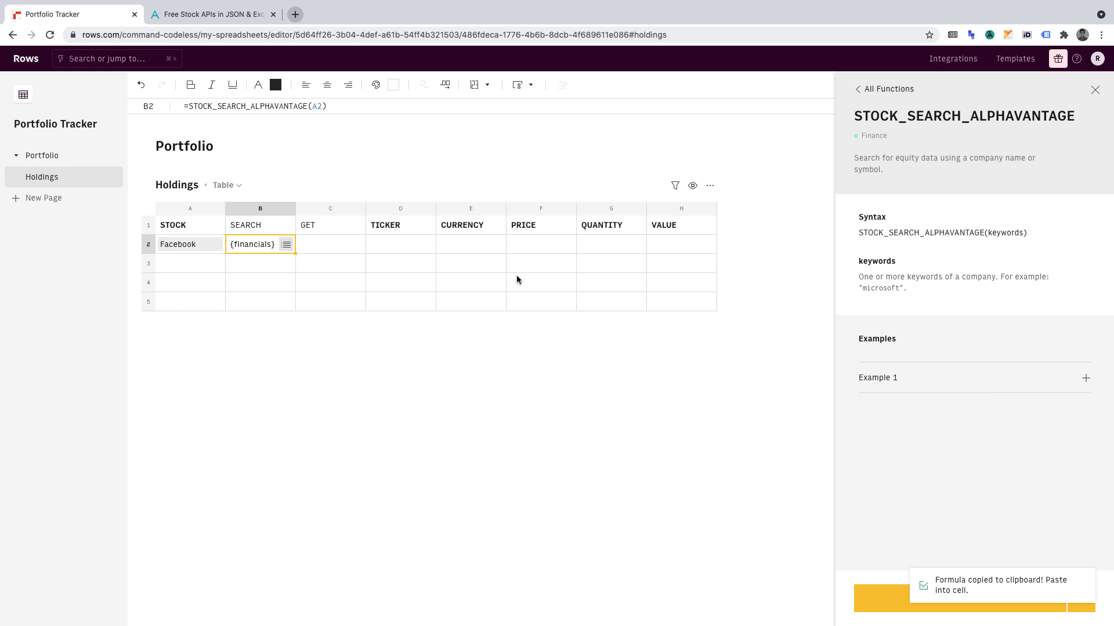
Step: Paste the FB symbol formula into D2 and the B2 currency formula (USD) into E2
click(400, 245)
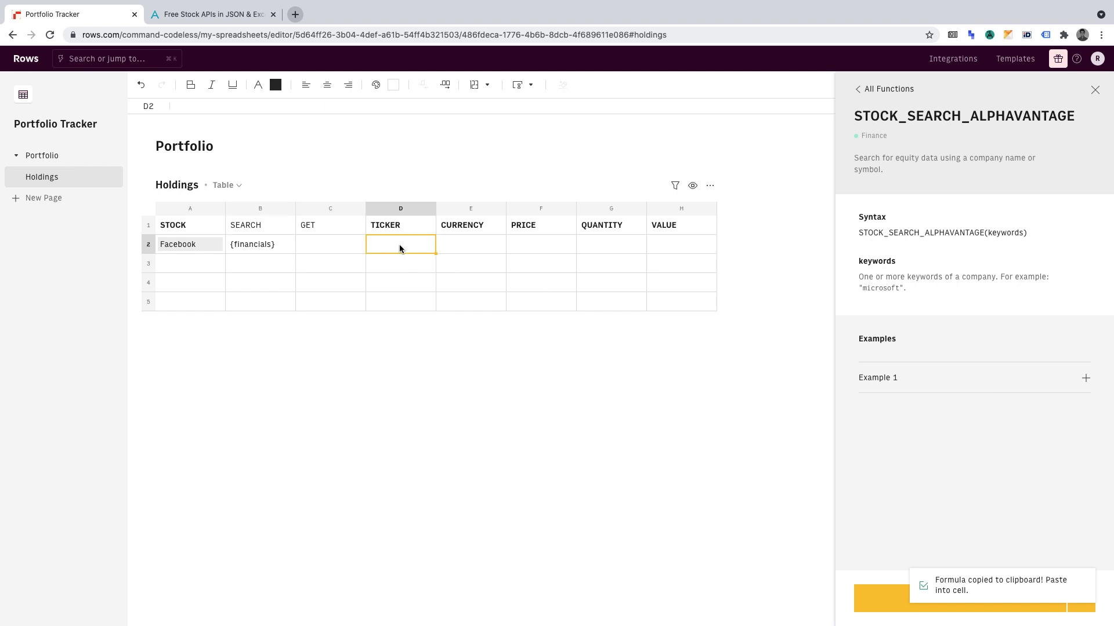
key(ctrl+v)
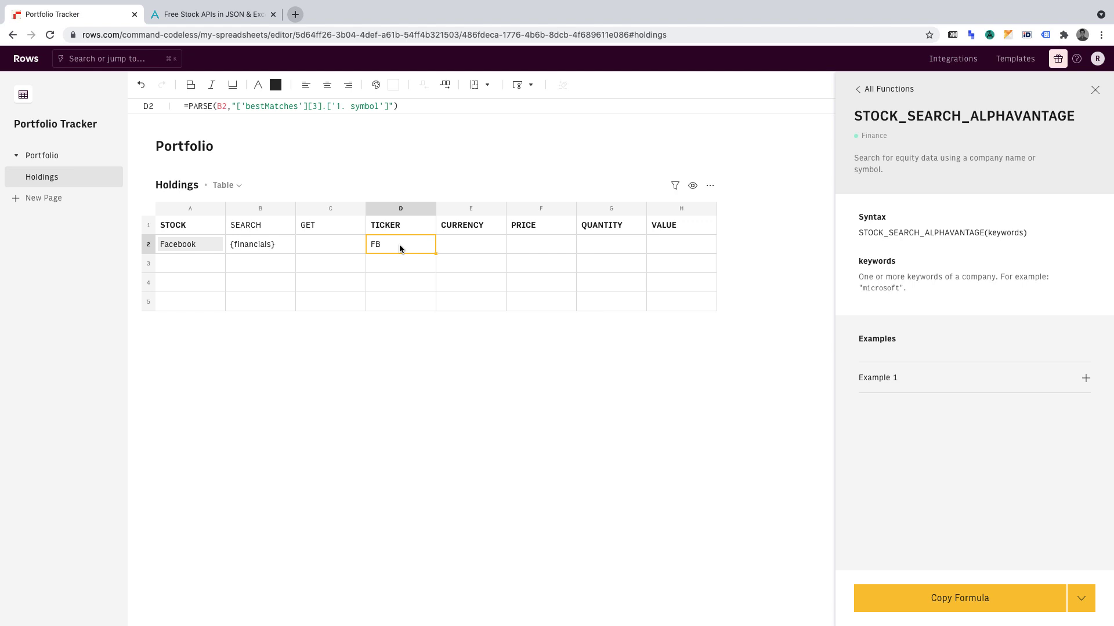
click(286, 245)
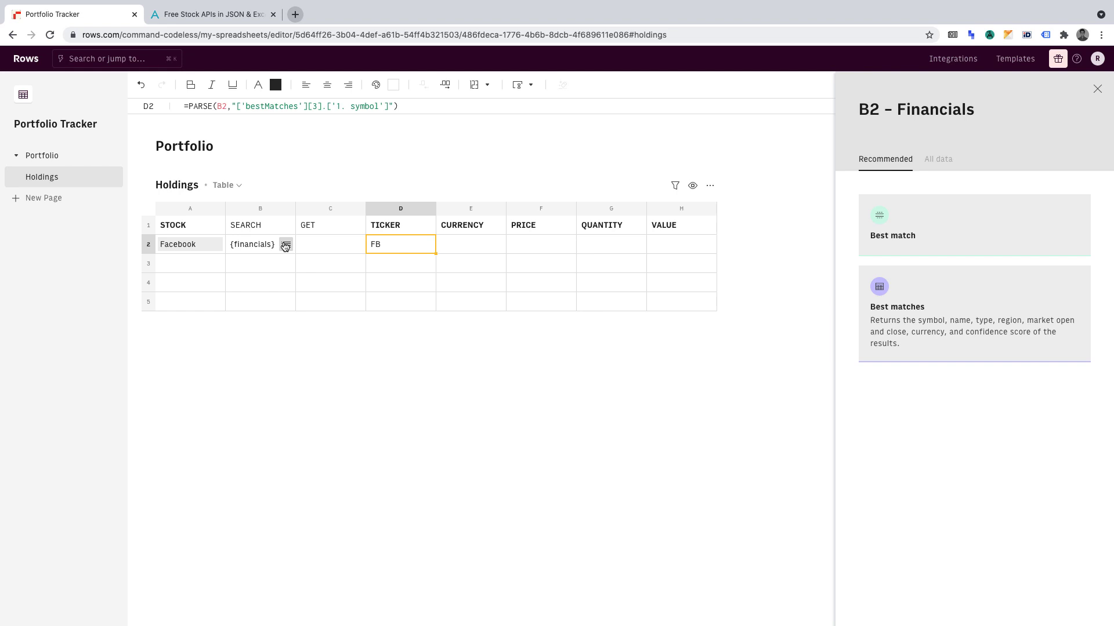
click(928, 164)
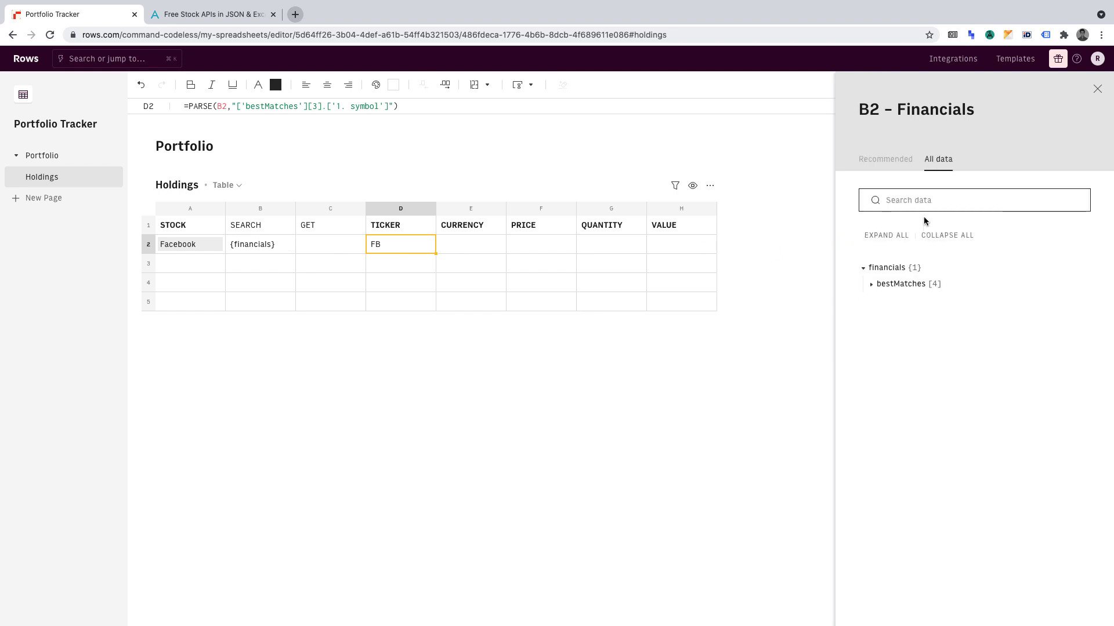
click(900, 237)
scroll(1031, 497, down, 5)
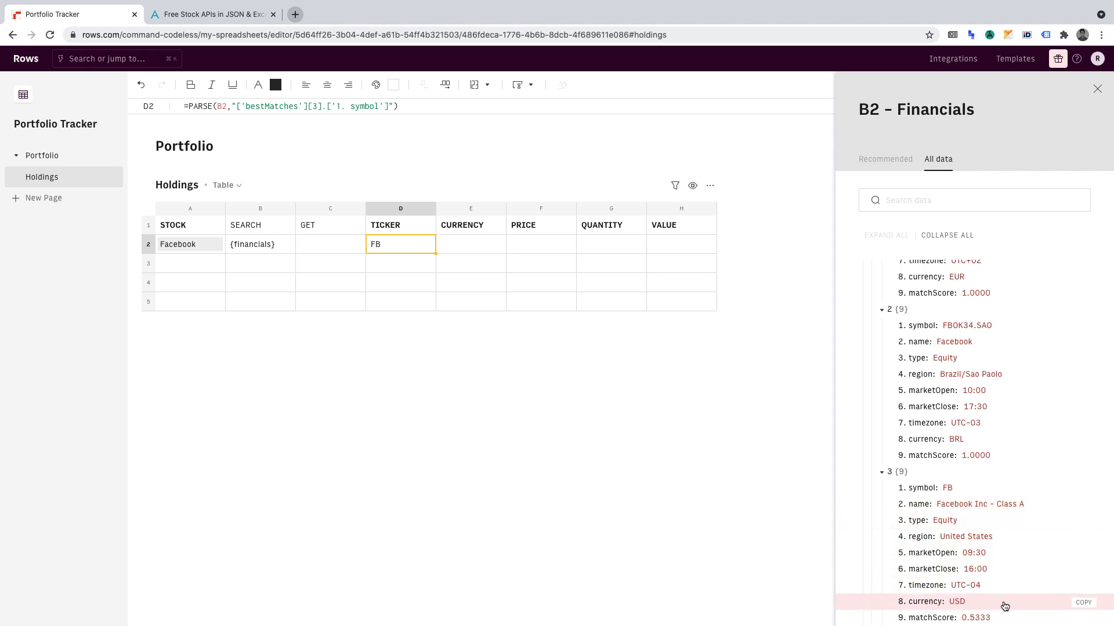
click(1083, 603)
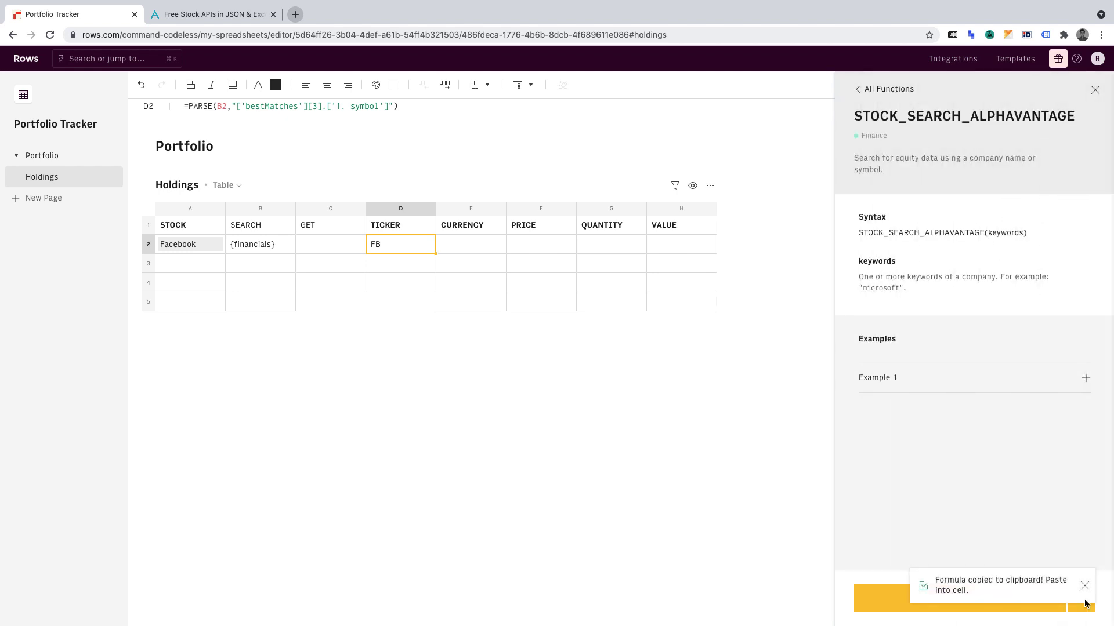
click(476, 250)
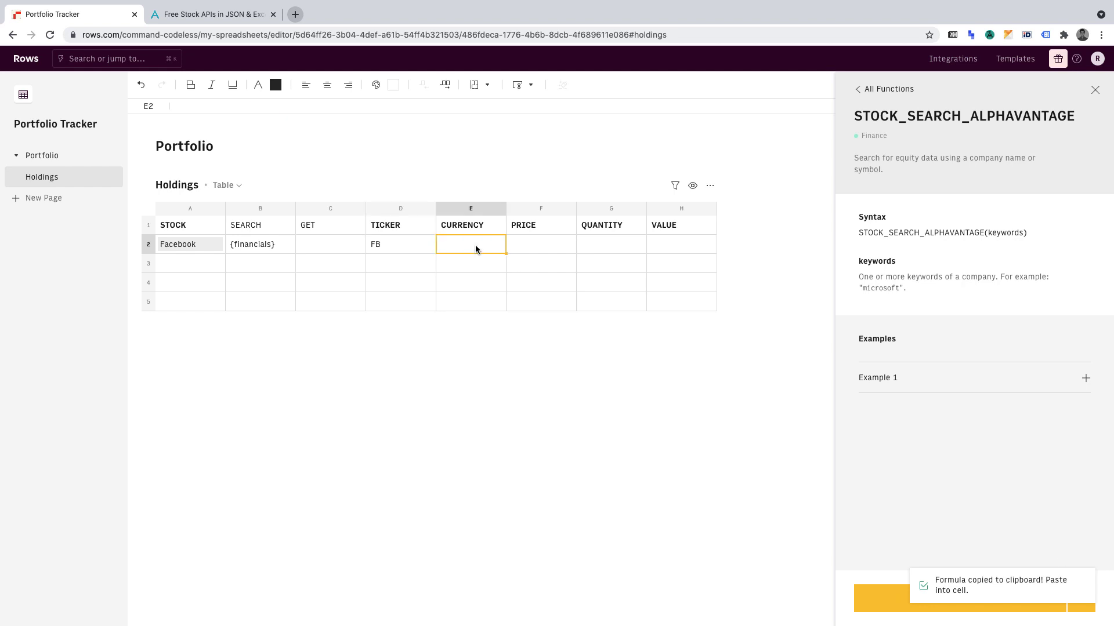
key(super+v)
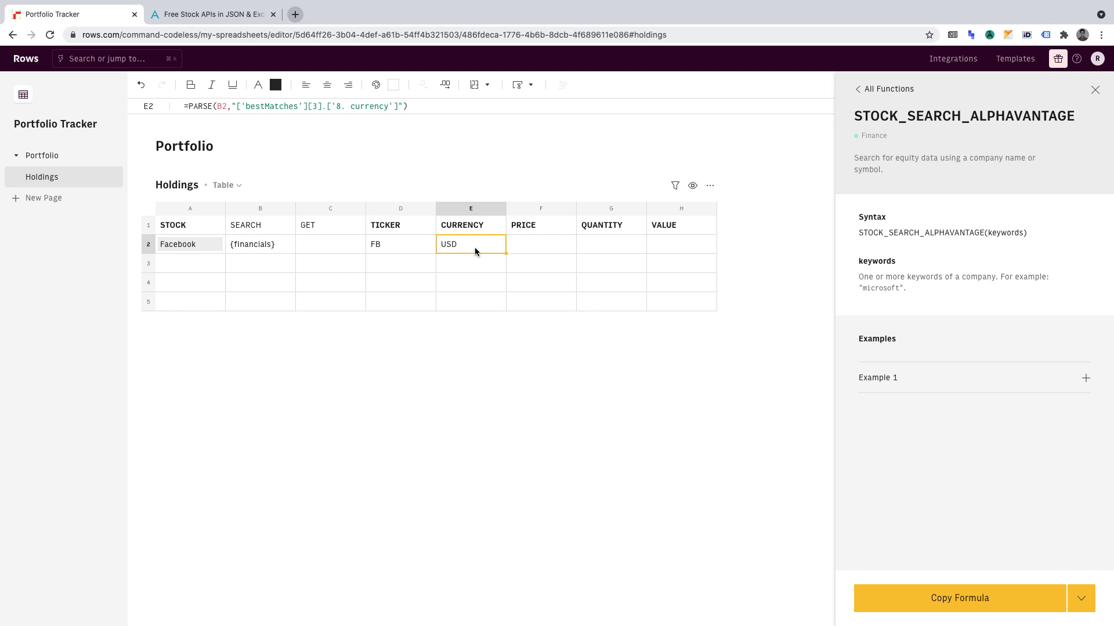
click(534, 245)
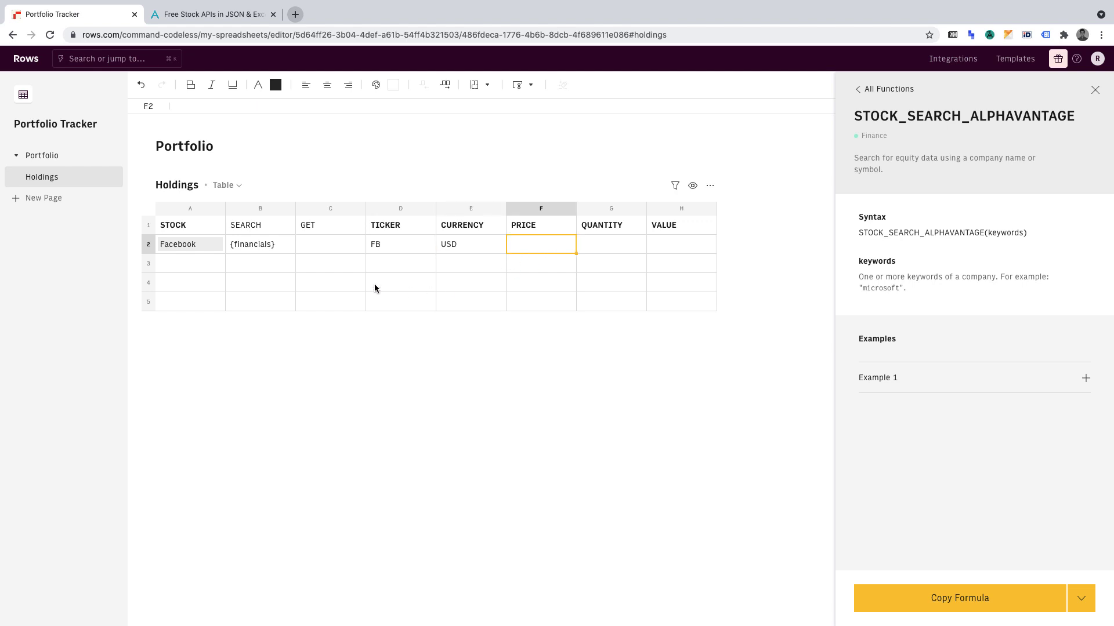
Step: Select C2 and find the STOCK_ALPHAVANTAGE function by searching 'ALPHA' in the Function Helper
click(328, 245)
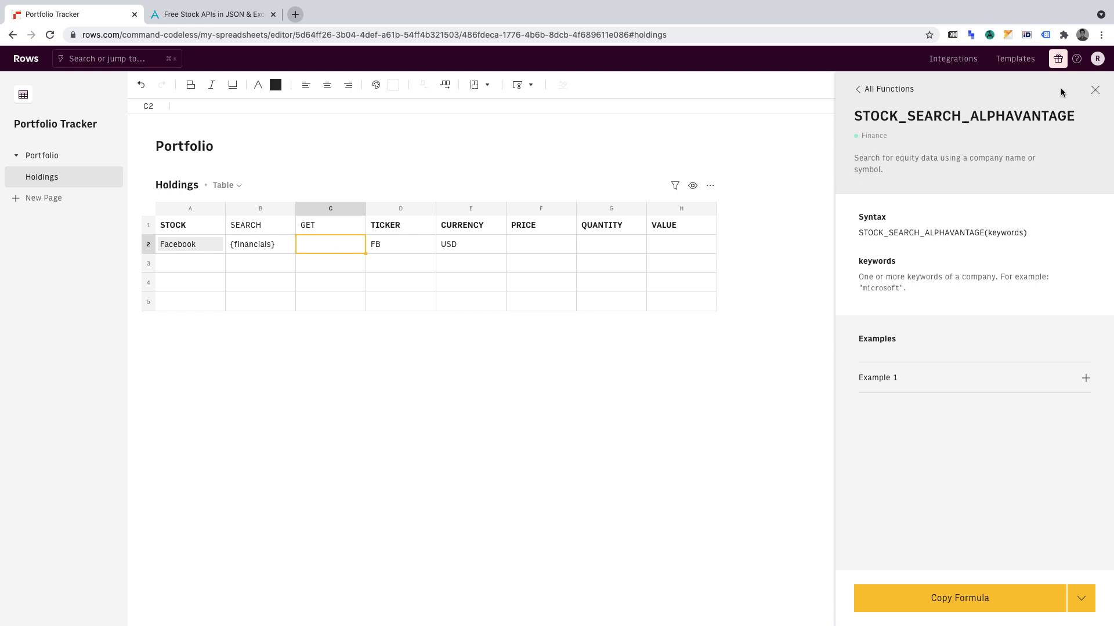
click(876, 87)
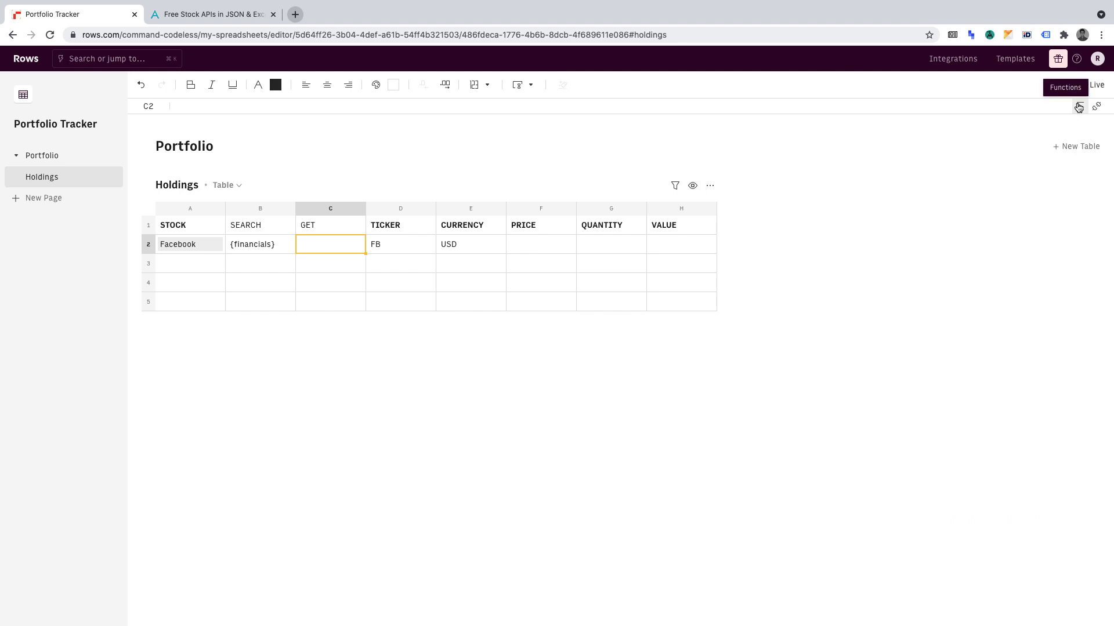
click(1077, 105)
text(AP)
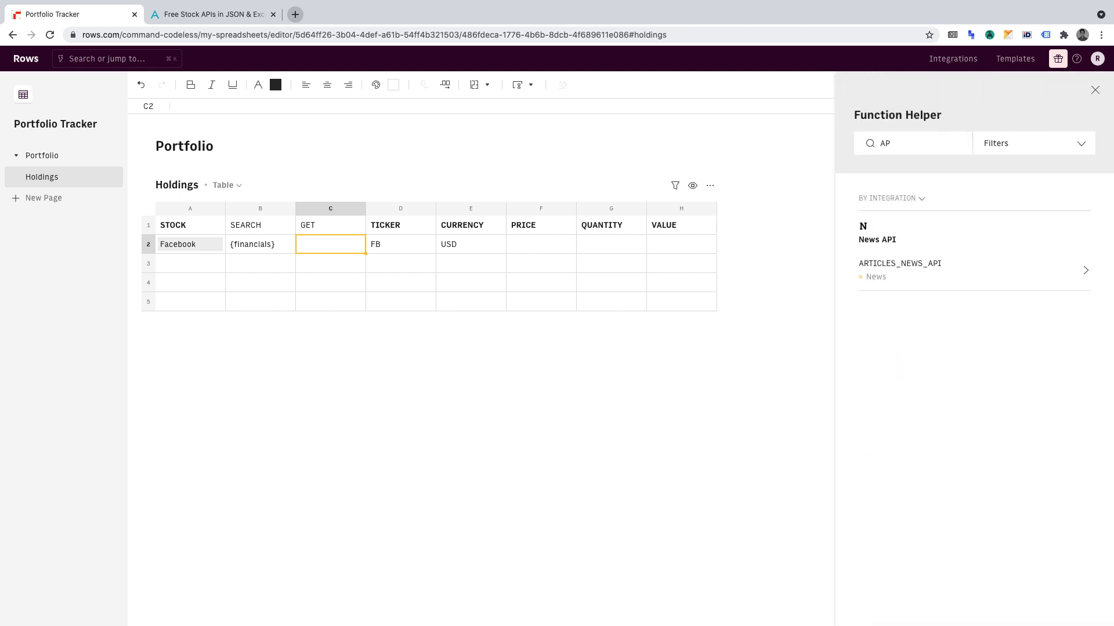
key(BackSpace)
text(LPHA)
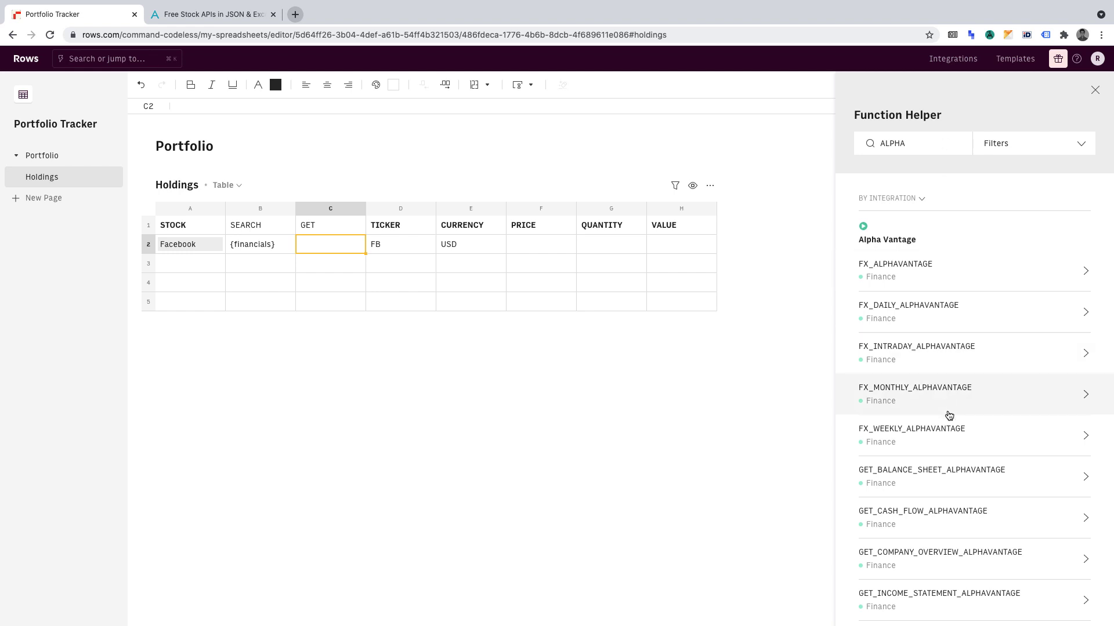
scroll(948, 415, down, 5)
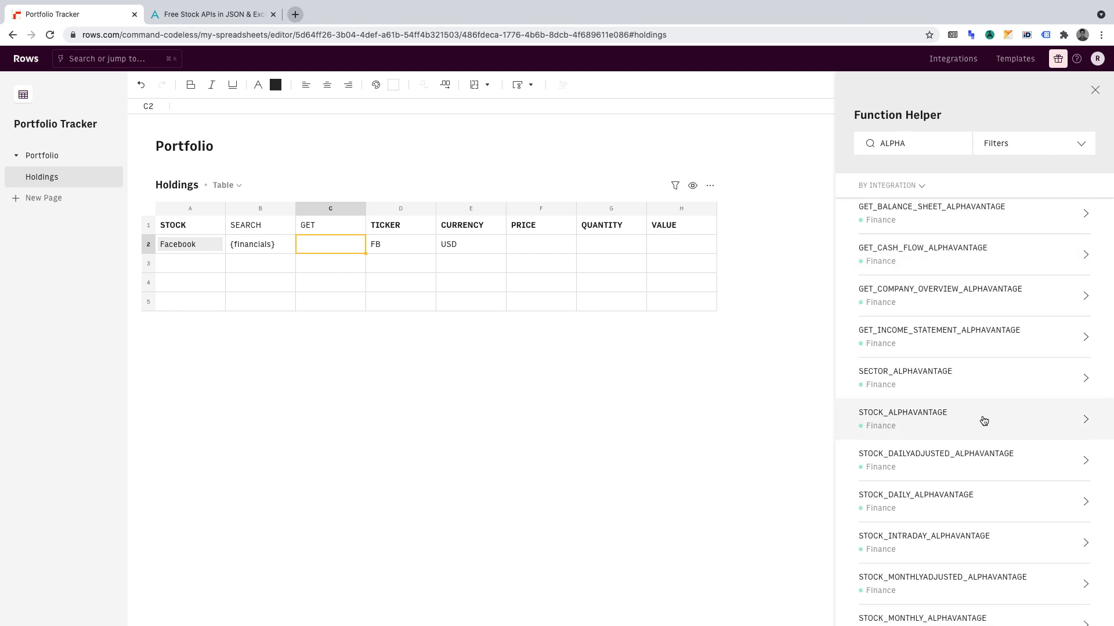
click(984, 420)
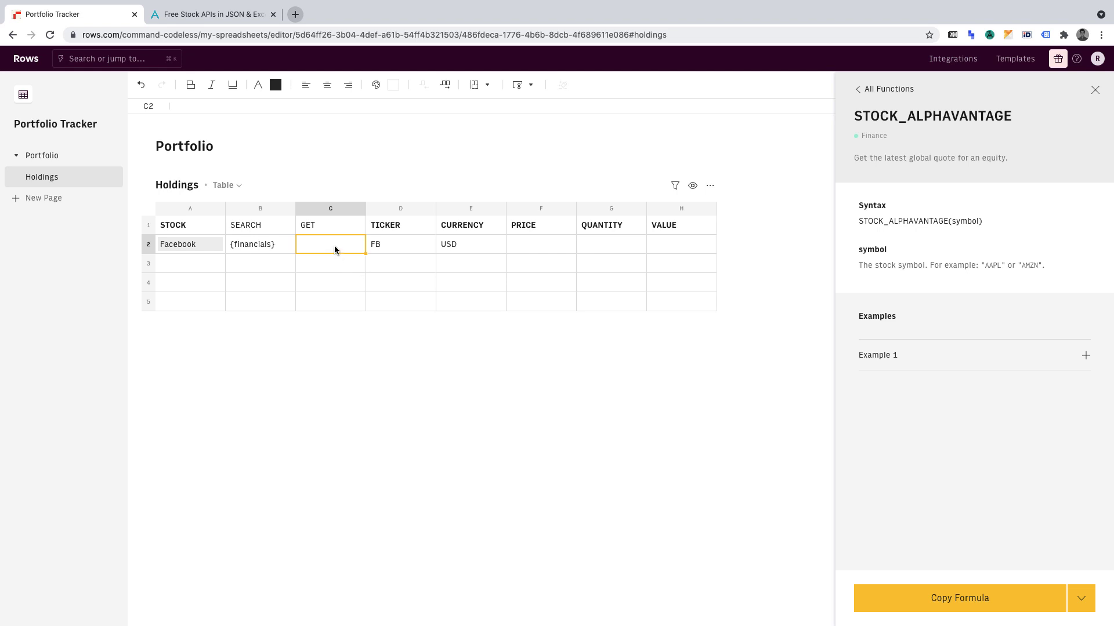
Step: Enter =STOCK_ALPHAVANTAGE(D2) in C2 to request the FB quote
key(ctrl+v)
click(308, 110)
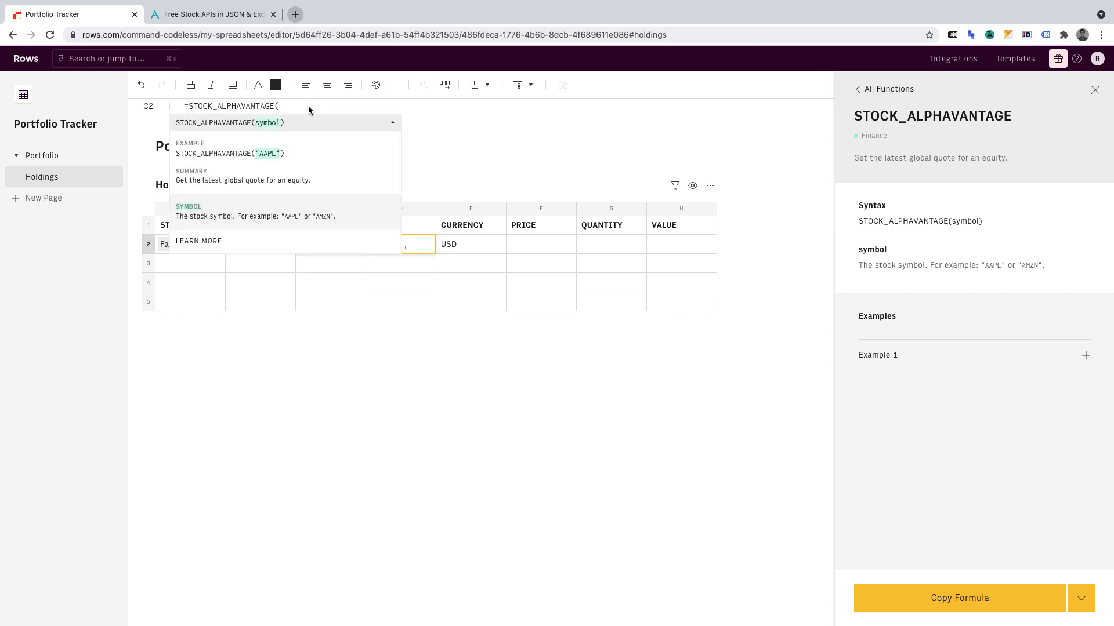
text(D2))
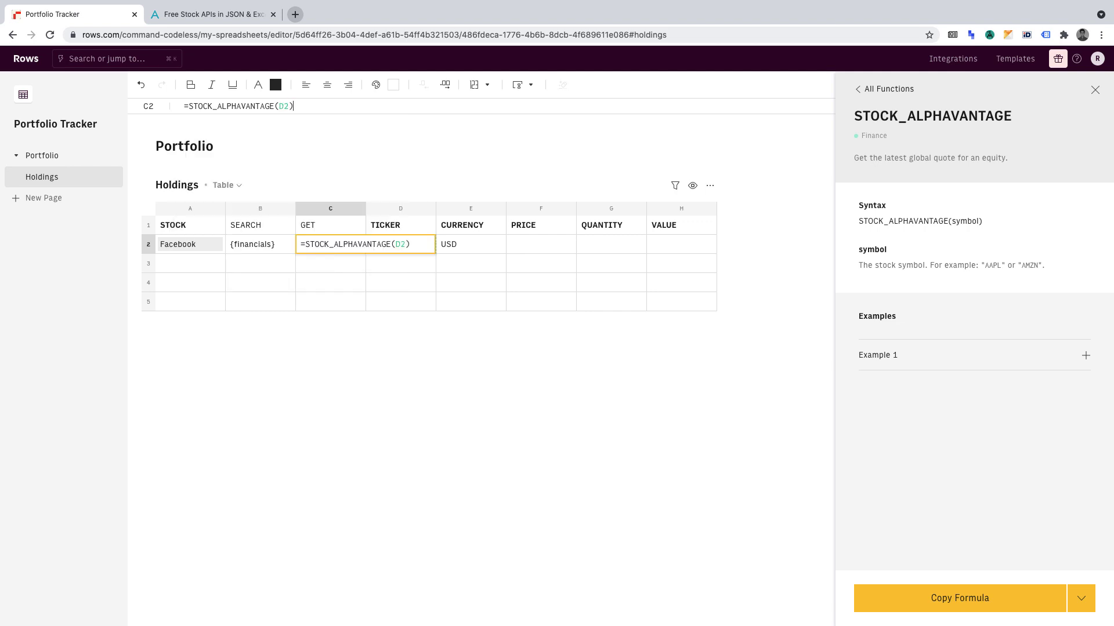
key(Return)
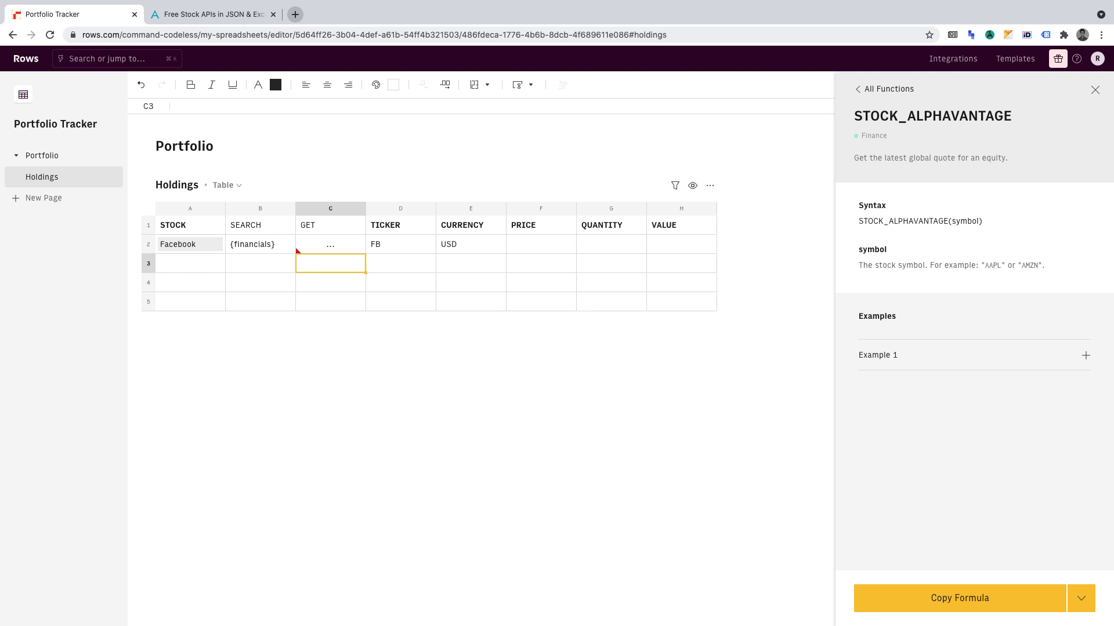
Step: Expand all fields of C2's FB Global Quote and copy the '05. price' formula
click(325, 245)
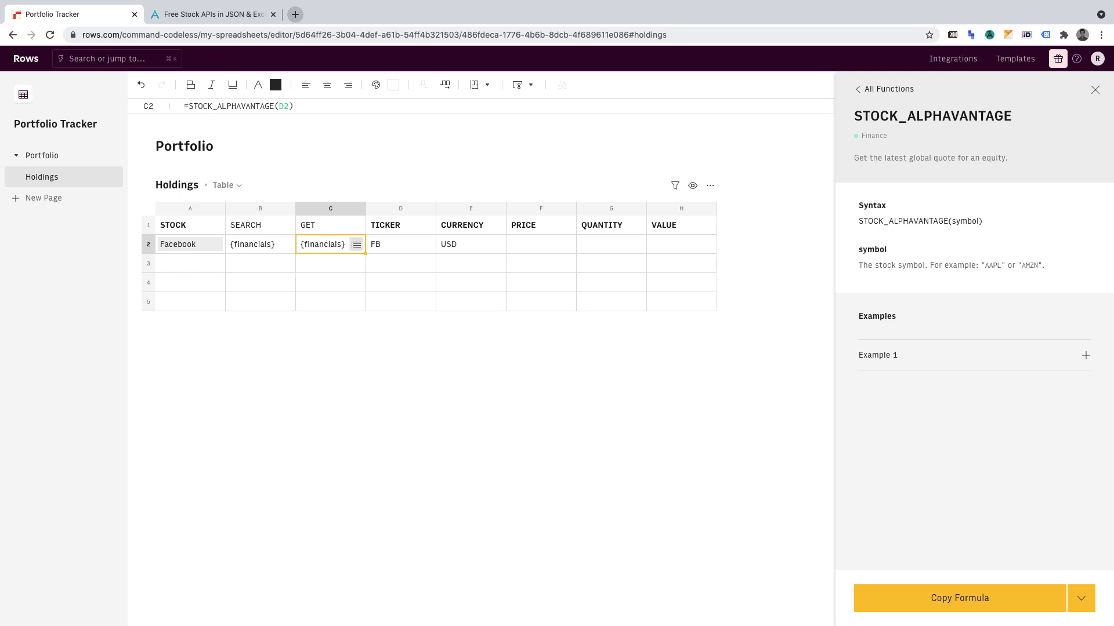
click(356, 246)
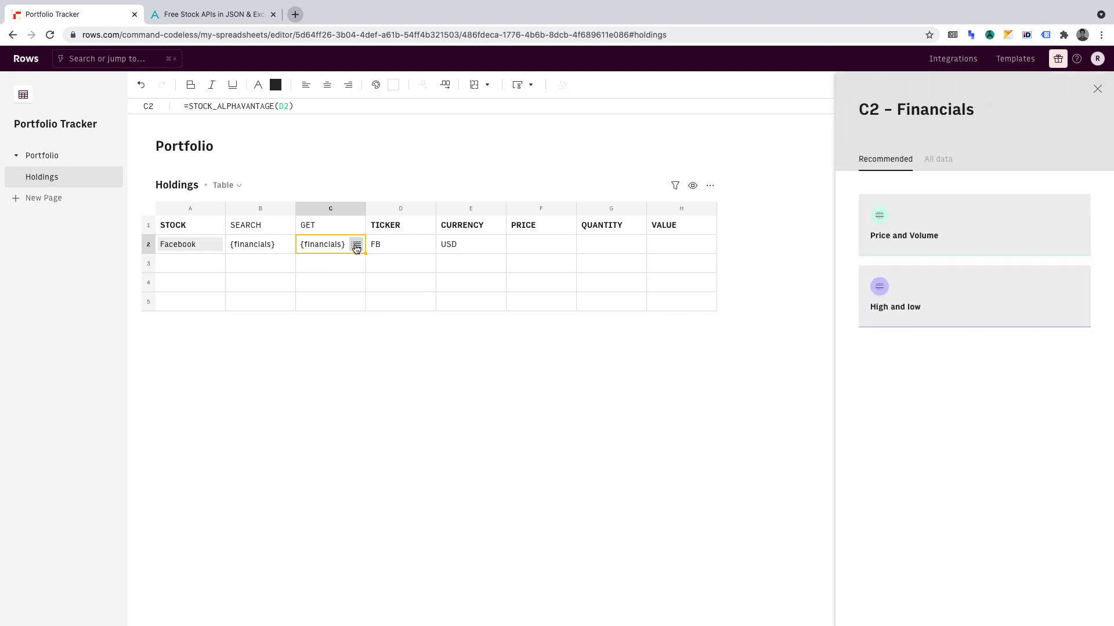
click(932, 167)
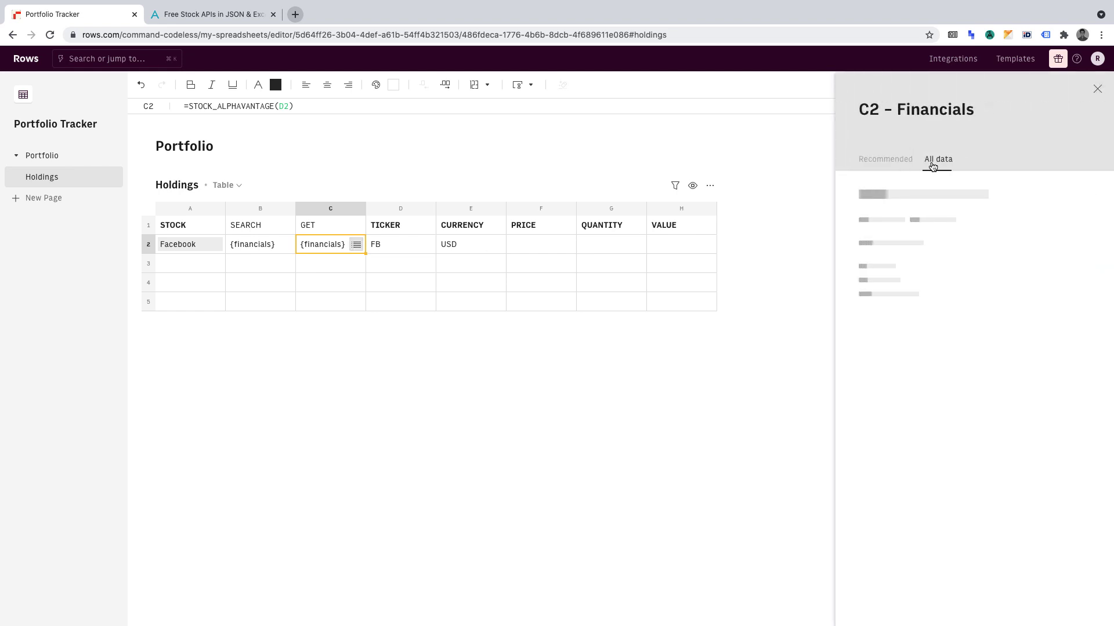
click(888, 235)
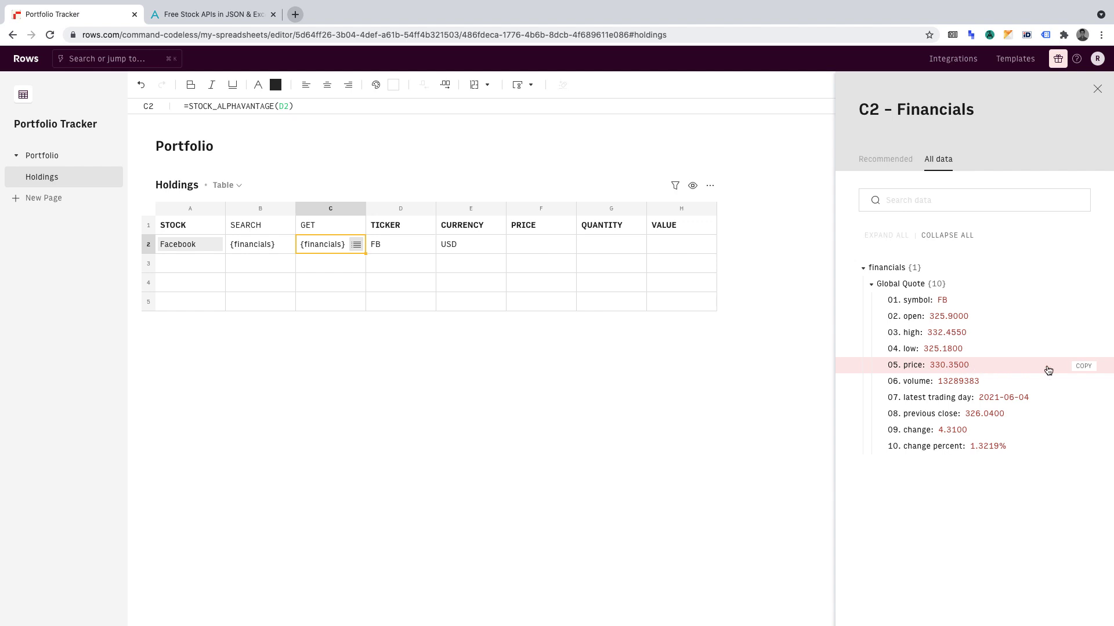
click(1083, 366)
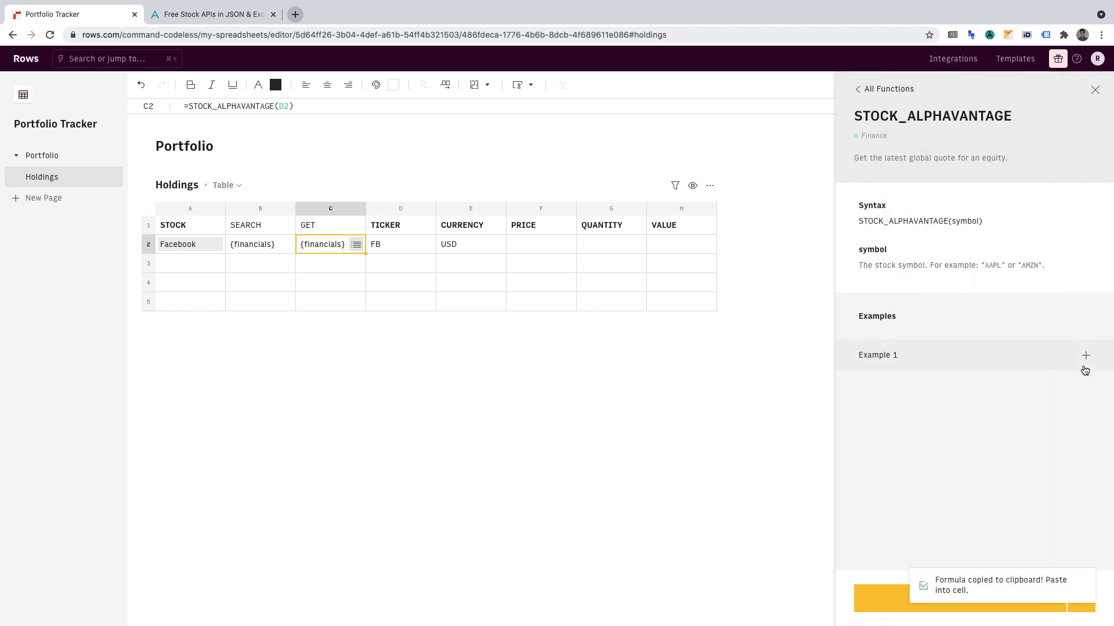
Step: Paste the price formula into F2 to show 330.35, then fill A2:F2 down to row 4
click(542, 248)
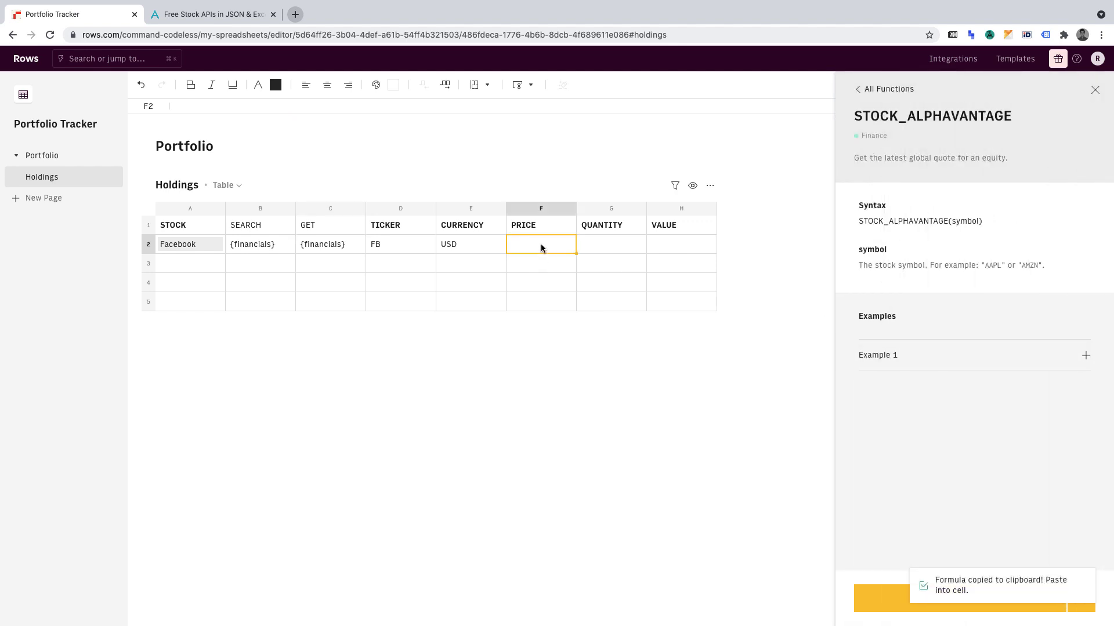
key(ctrl+v)
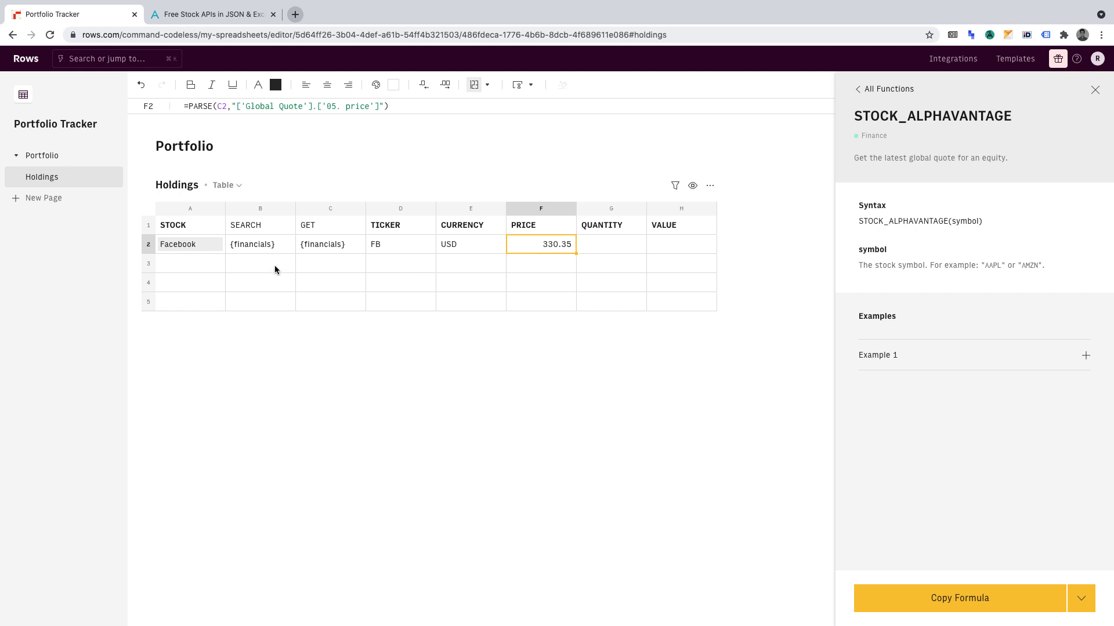
drag(186, 244, 576, 287)
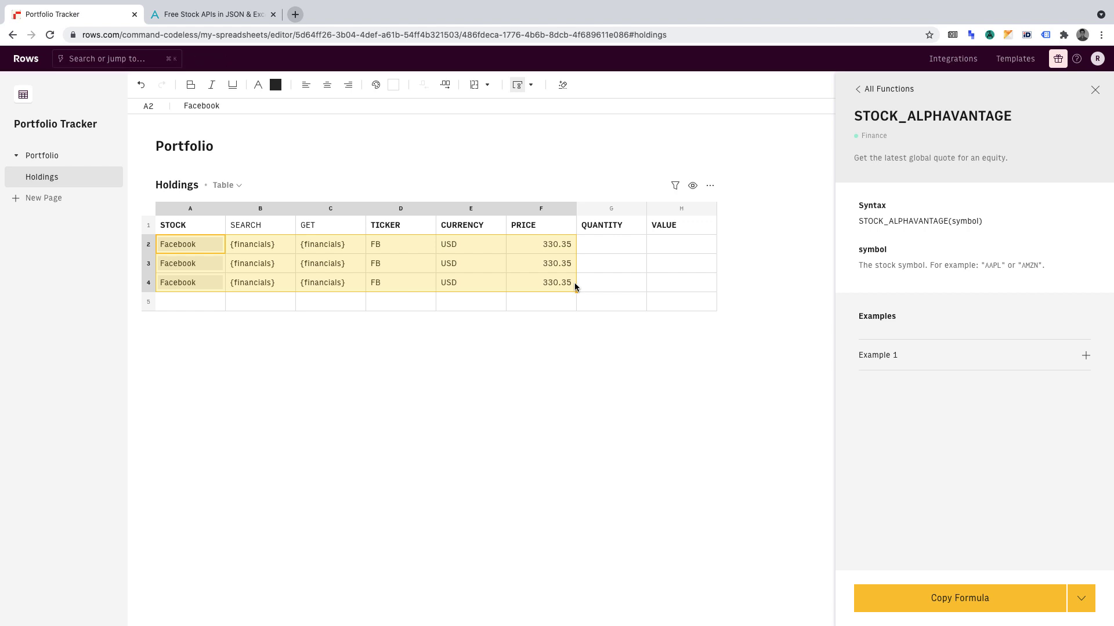
Step: Replace Facebook with Tesla in A3 and with Twitter in A4
click(192, 266)
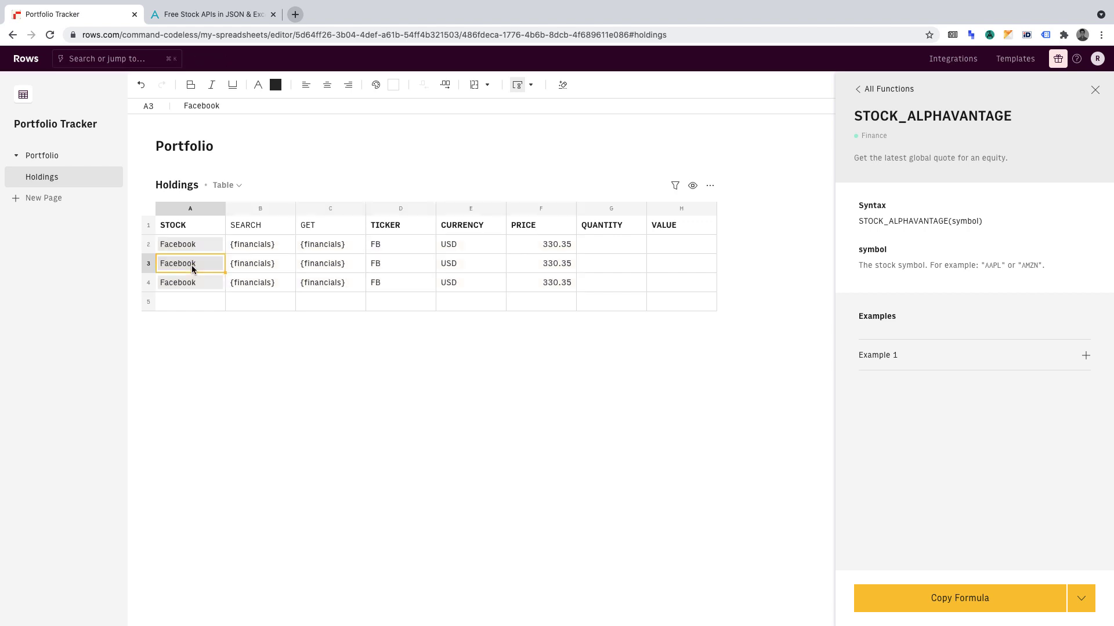
click(192, 266)
double_click(192, 266)
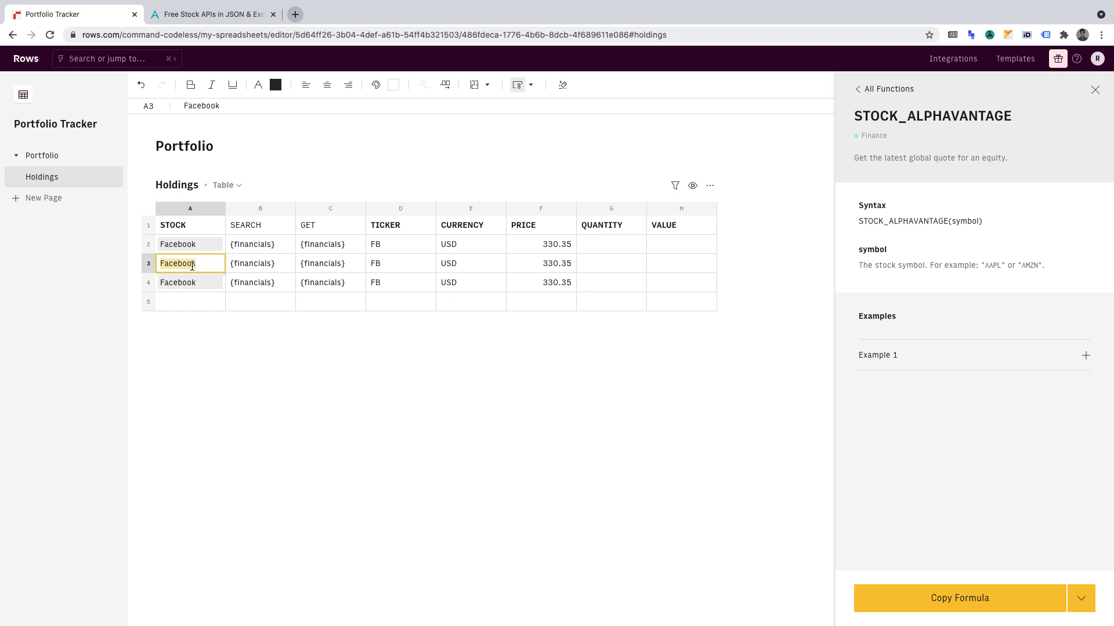
text(Tesla)
key(Return)
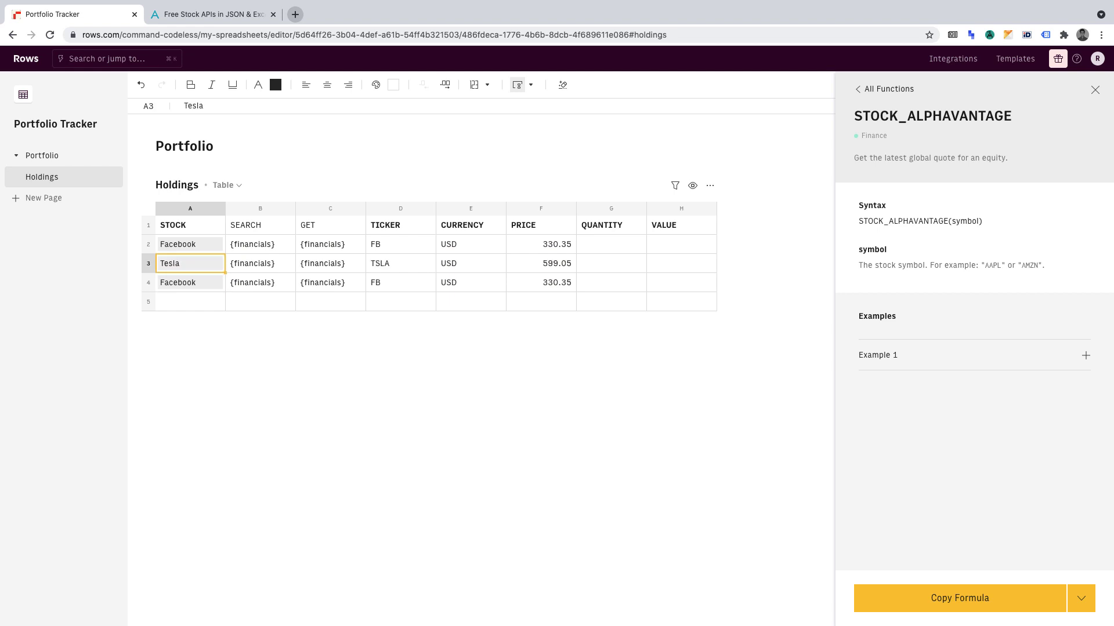
key(Down)
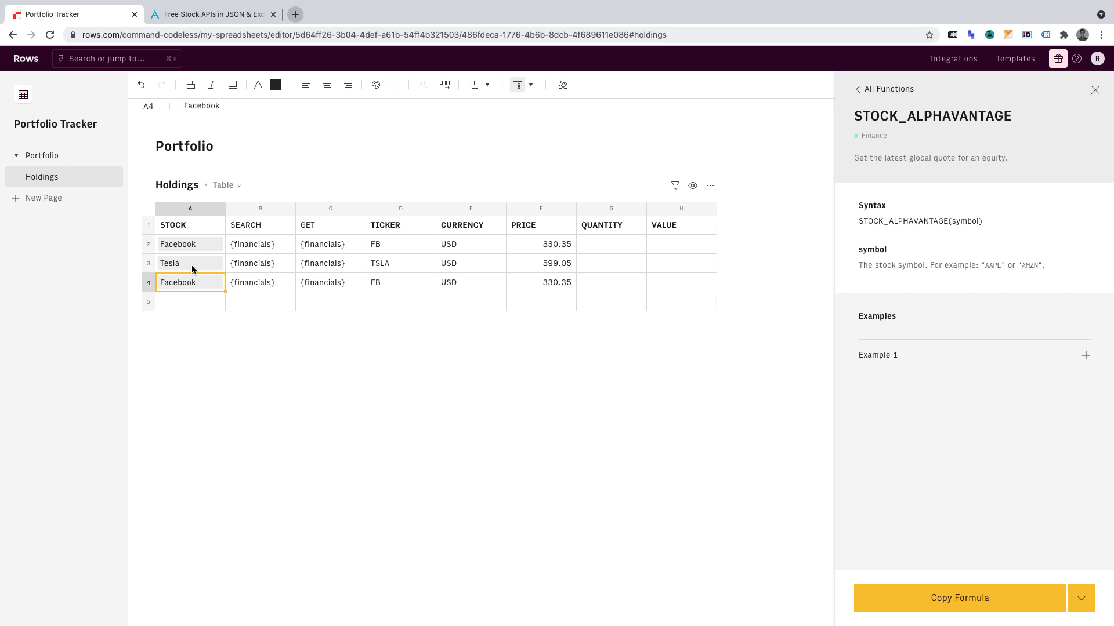
double_click(177, 283)
double_click(176, 282)
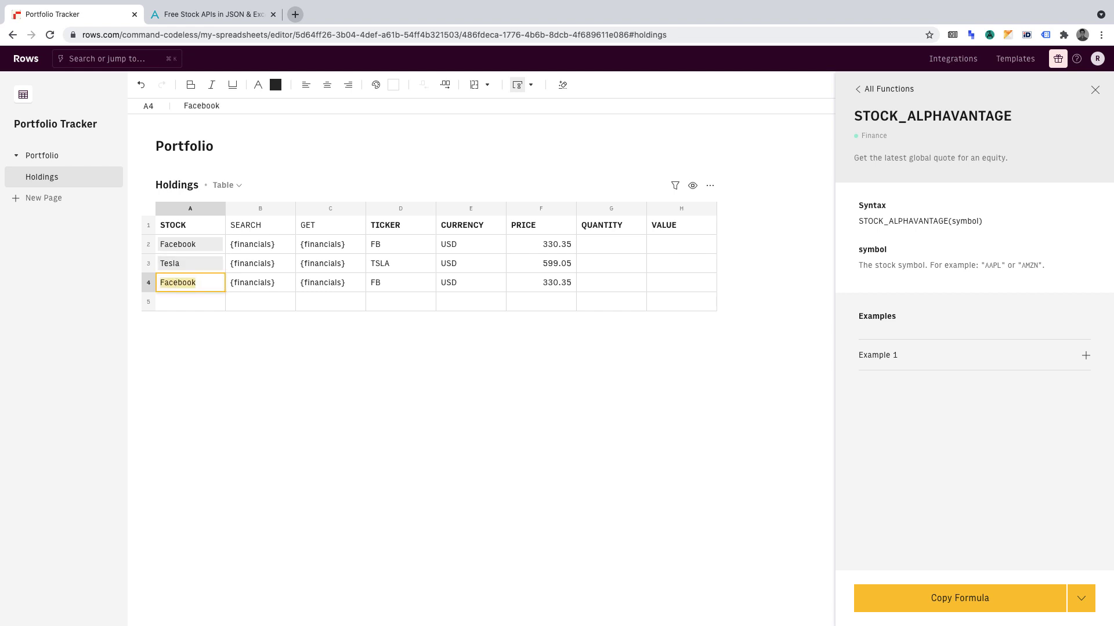
text(Twitter)
key(Return)
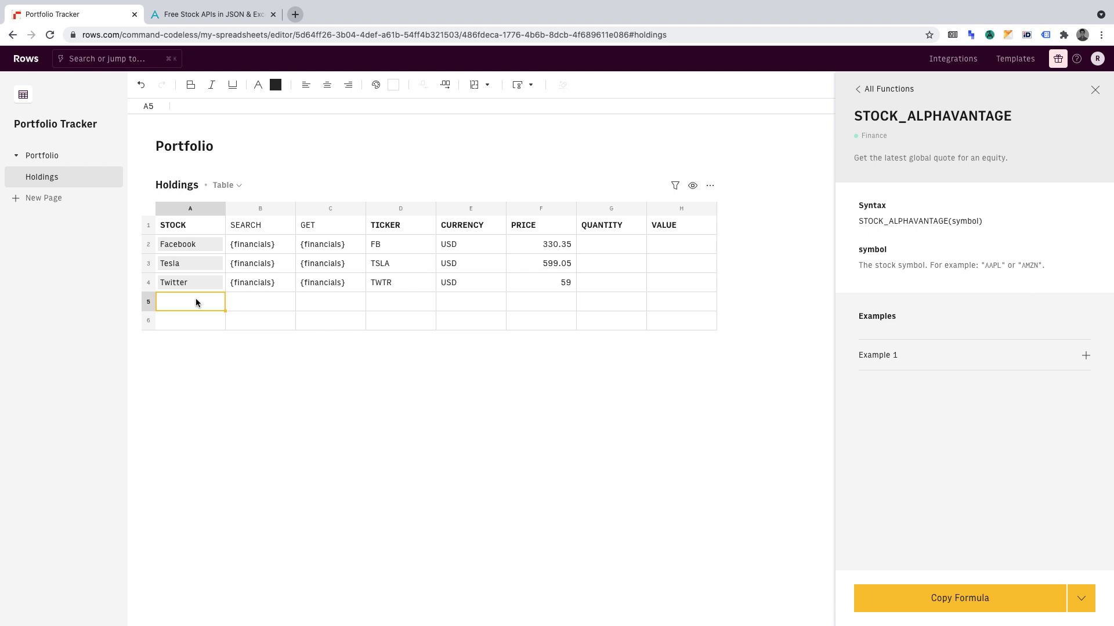
click(446, 270)
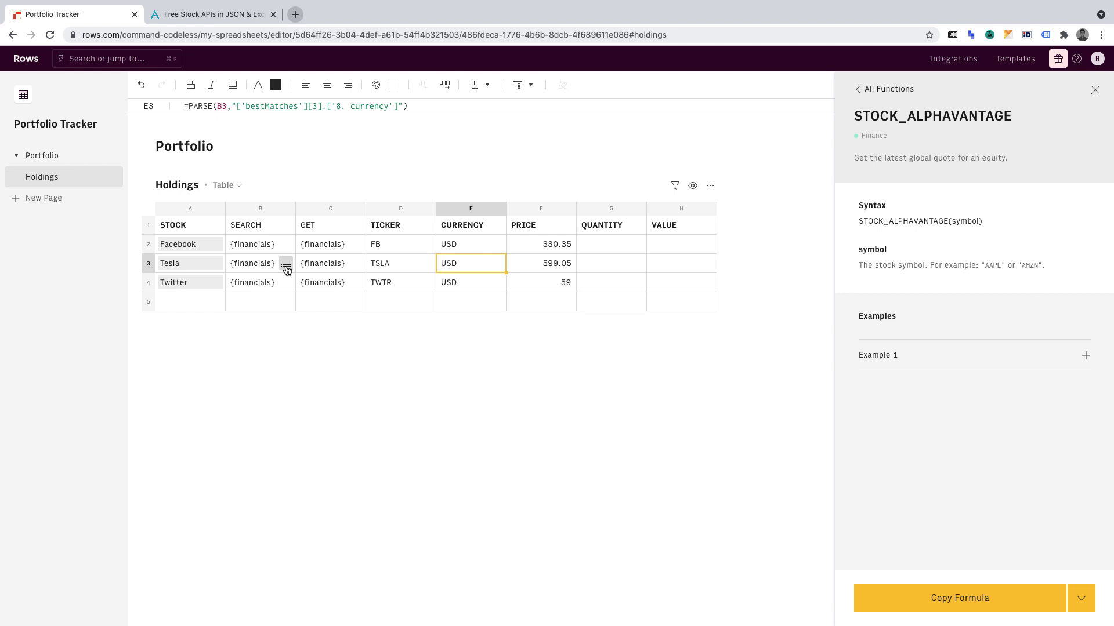
Step: Enter quantities 8, 12 and 4 in G2:G4
click(618, 248)
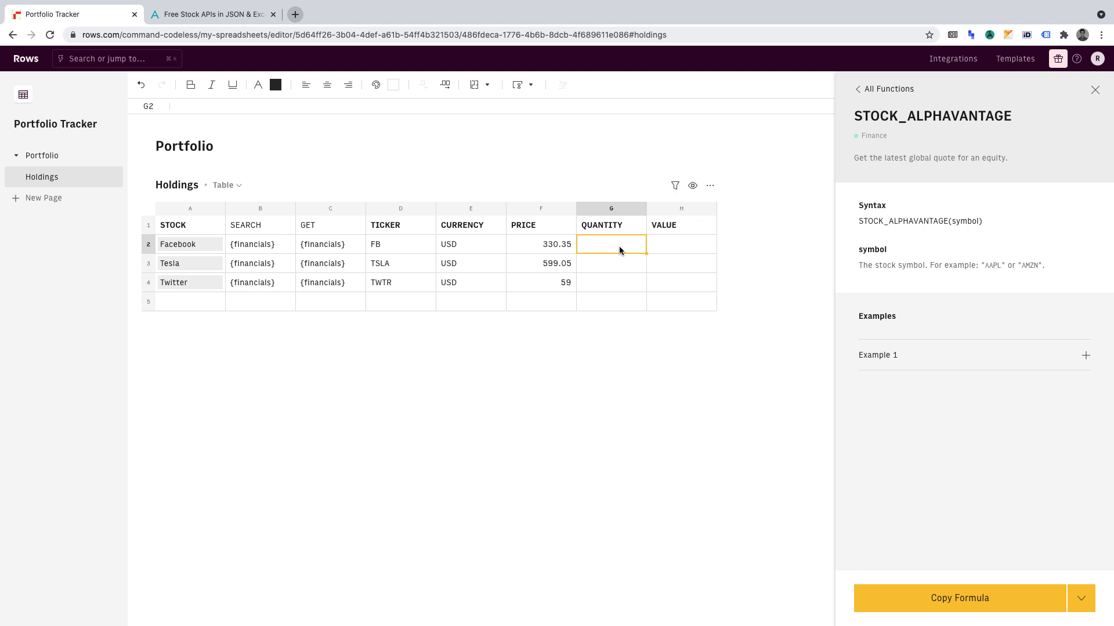
text(8)
key(Return)
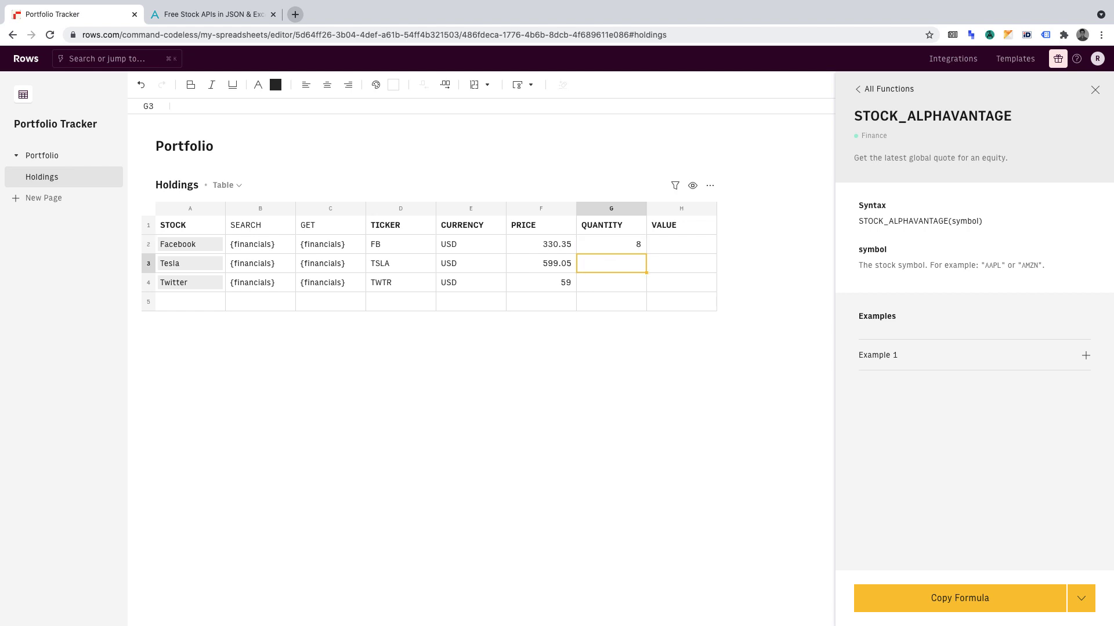
text(12)
key(Return)
text(4)
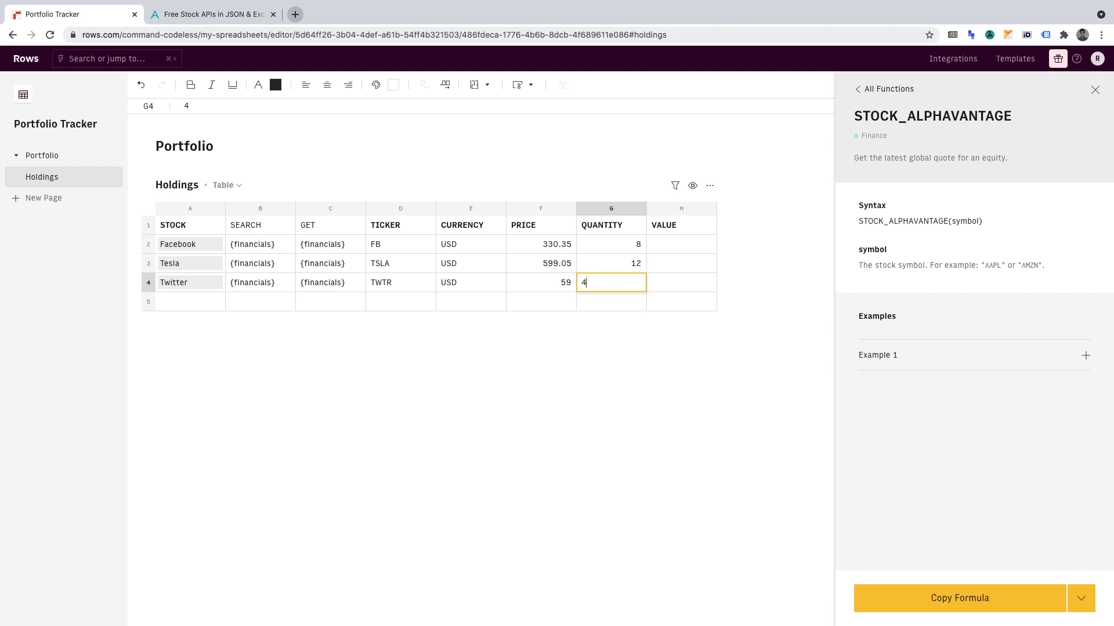
key(Return)
Step: Set H2 to =(G2*F2) and fill it down to H4, giving 2642.8, 7188.6 and 236
click(681, 263)
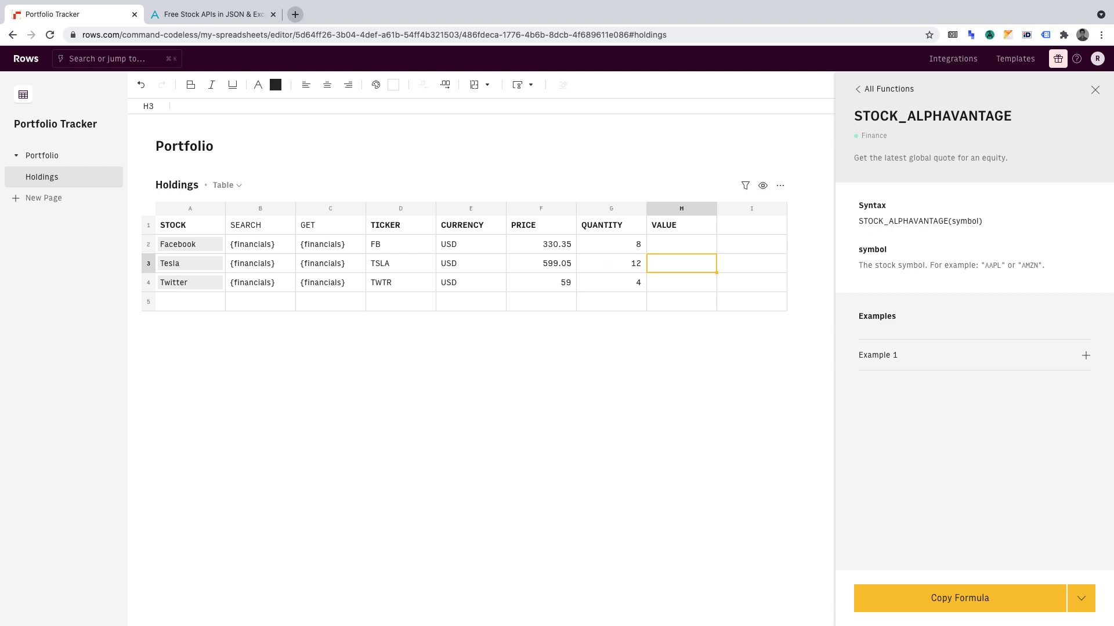
click(681, 244)
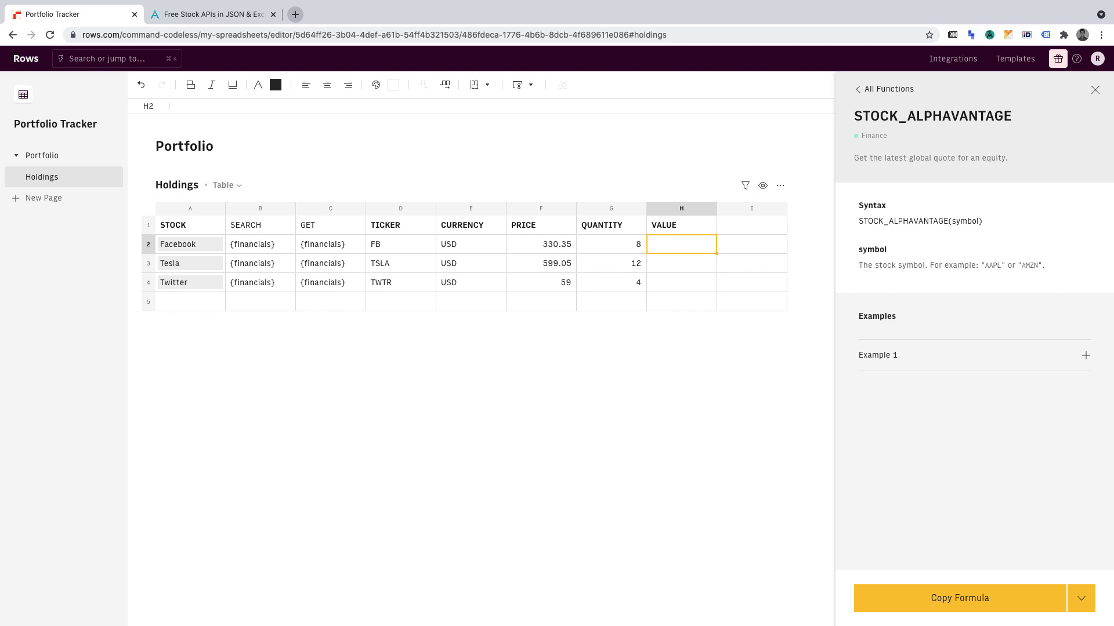
text(=)
text(())
text(G2)
text(*)
text(F2)
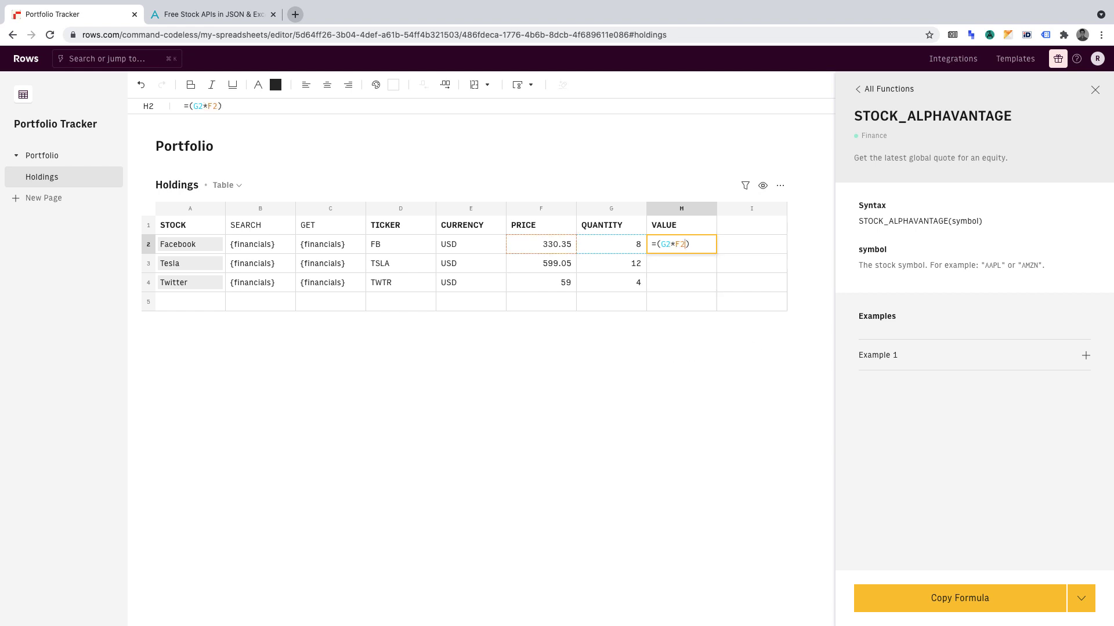
key(Return)
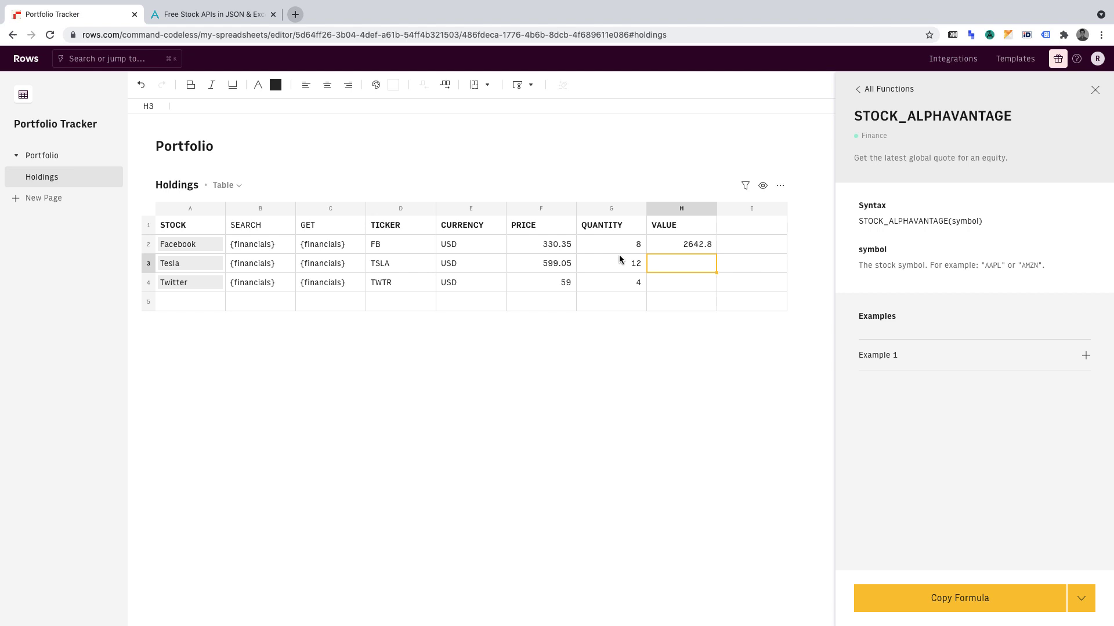
click(684, 246)
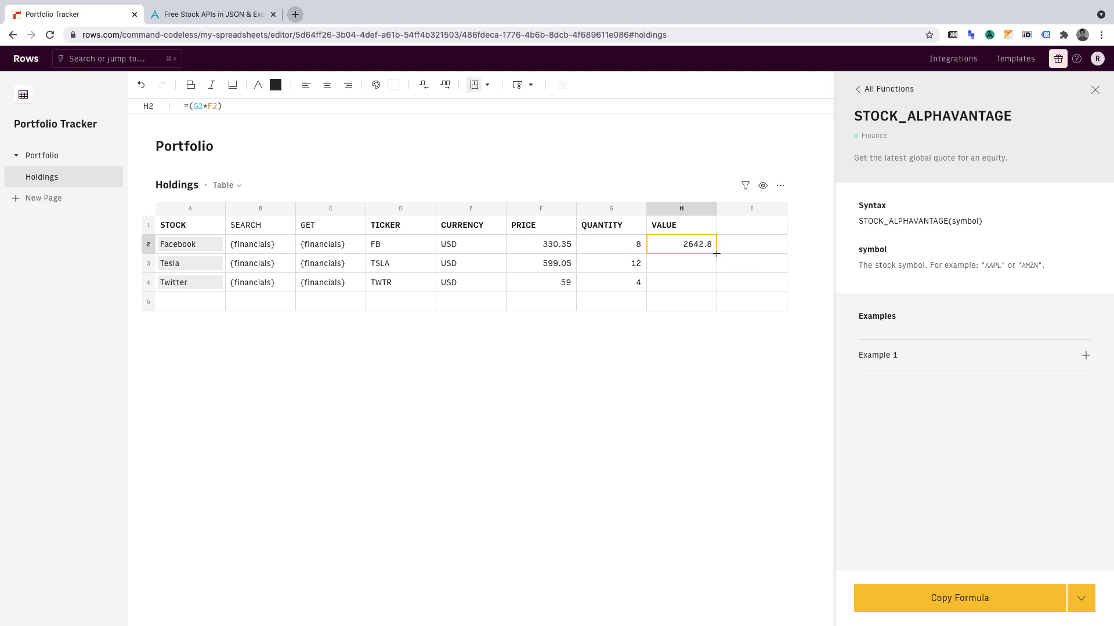
drag(716, 254, 717, 287)
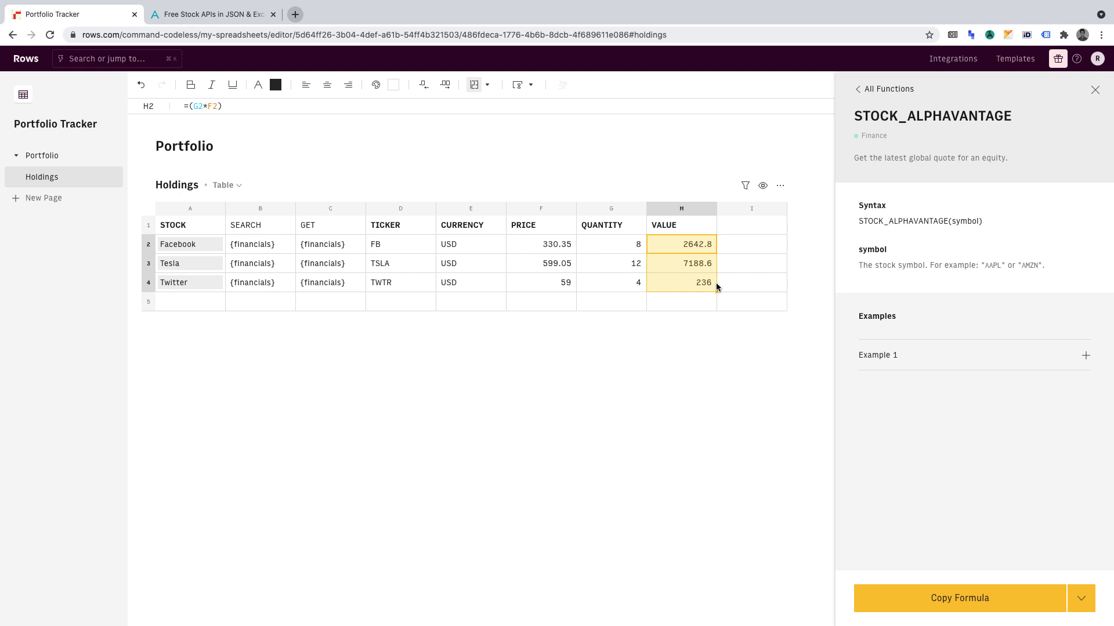
click(746, 289)
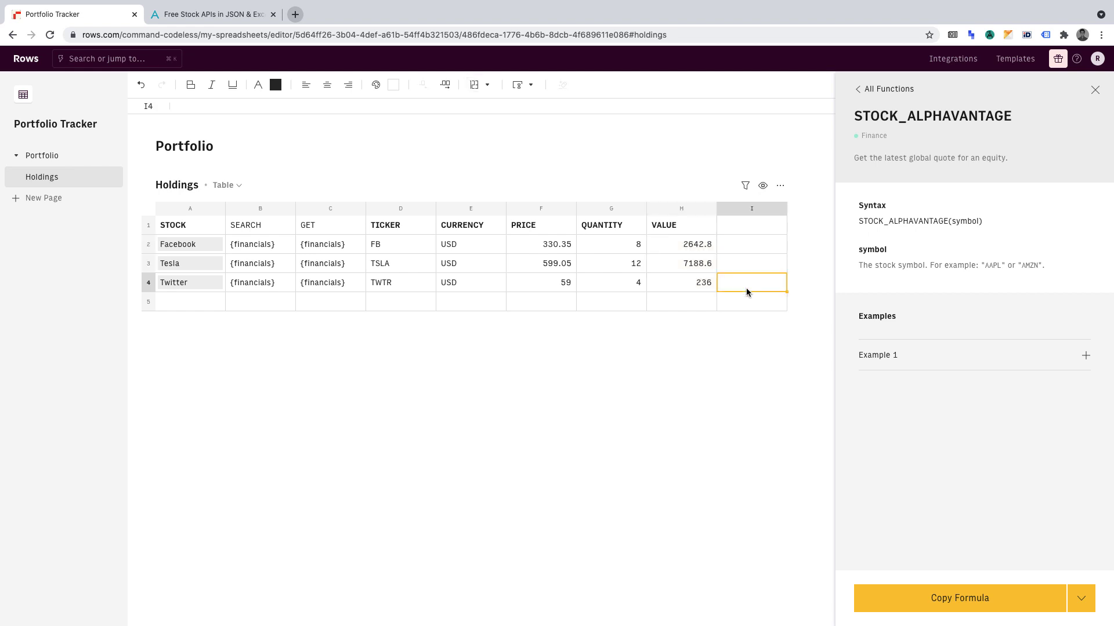
Step: Close the Function Helper panel and switch the spreadsheet to Live view
click(1093, 100)
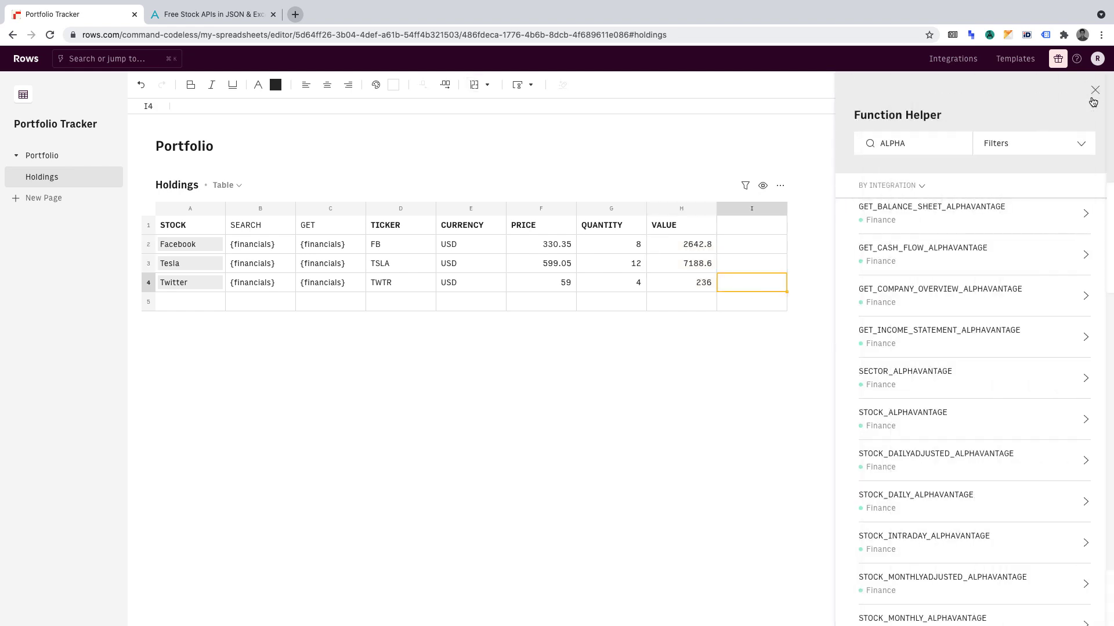
click(1095, 92)
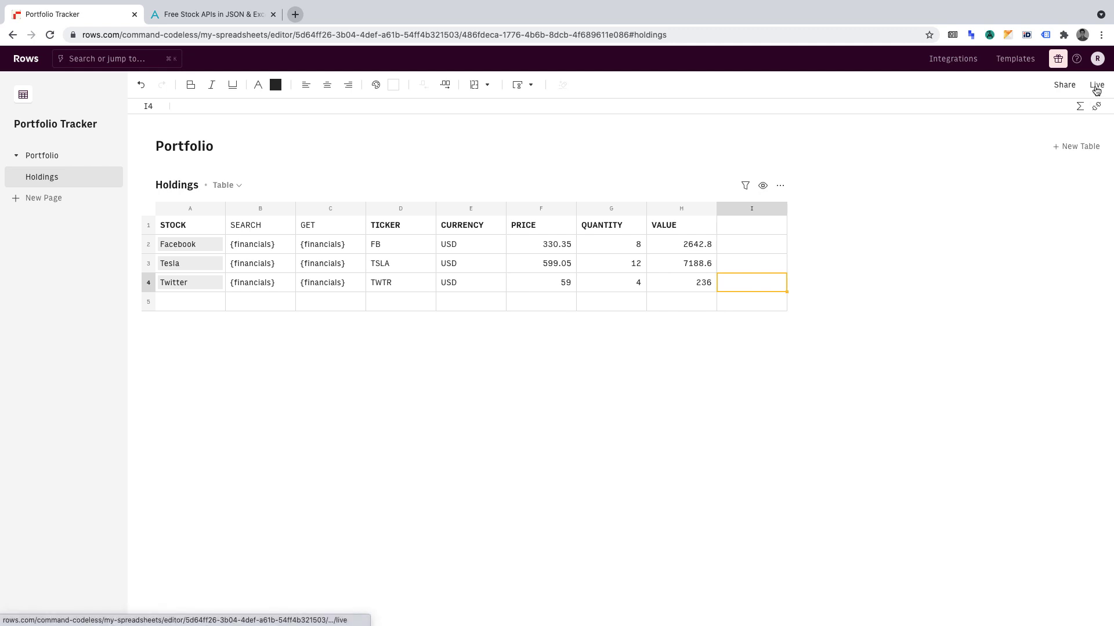
click(1096, 87)
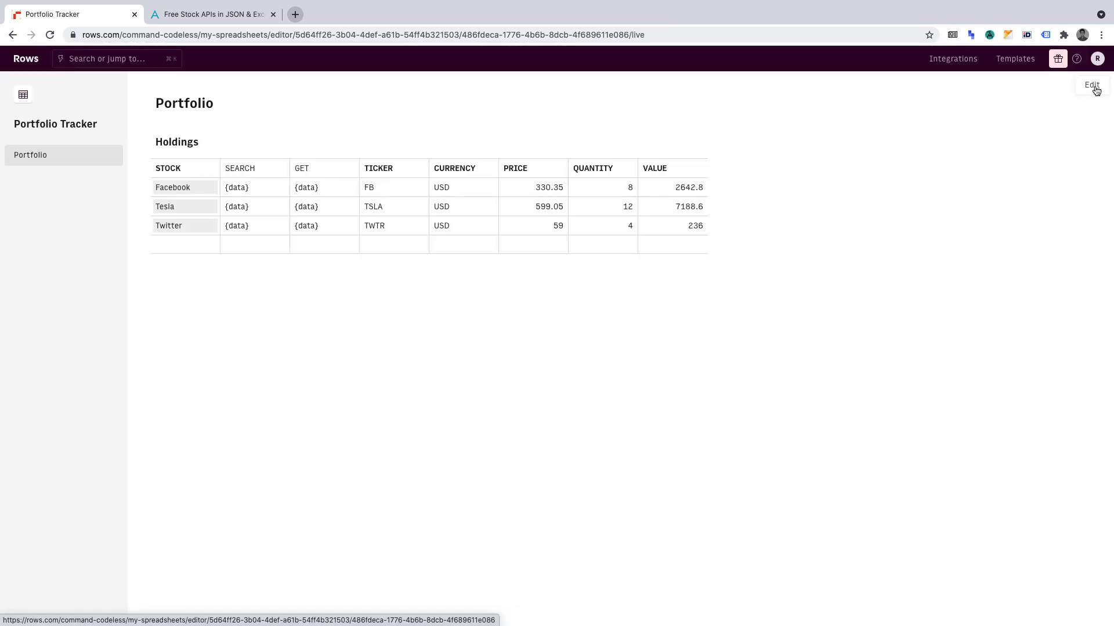